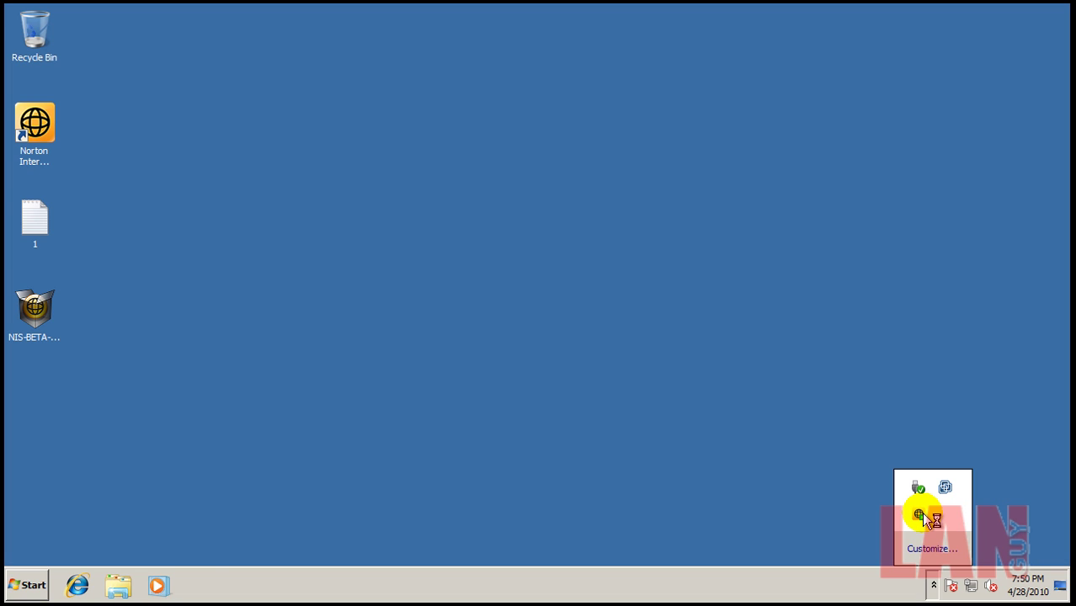
# - Open Norton Internet Security with activation postponed, run LiveUpdate and close the program
pyautogui.doubleClick(919, 514)
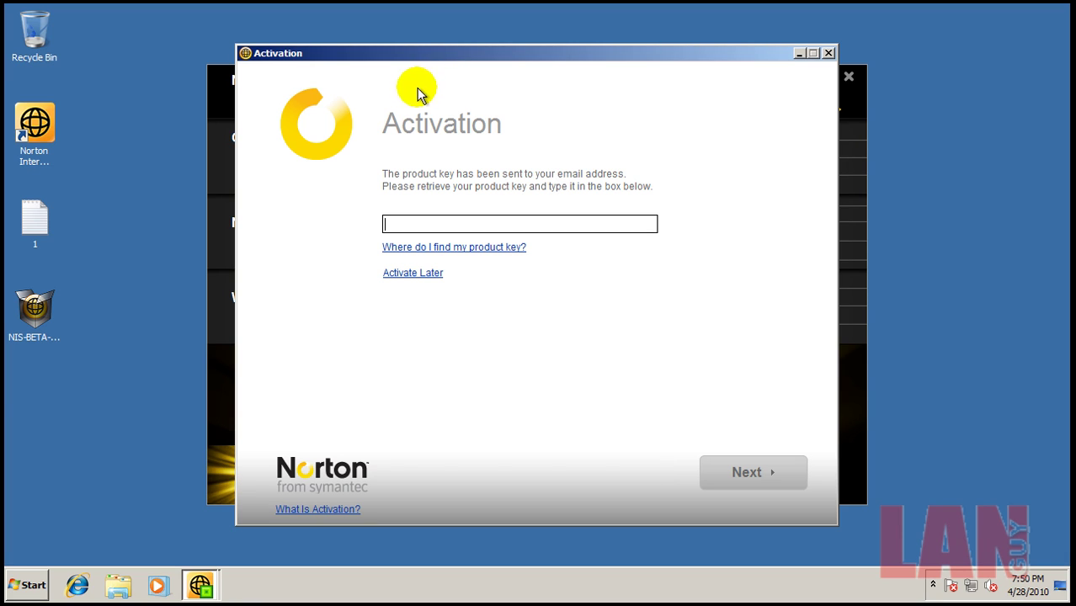
pyautogui.click(405, 271)
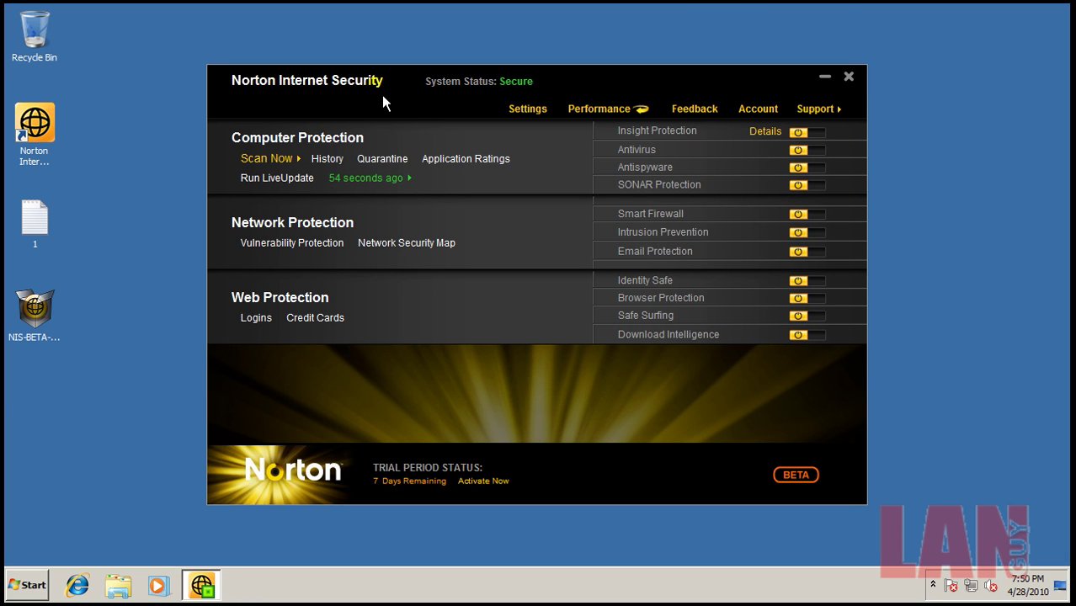
pyautogui.click(278, 178)
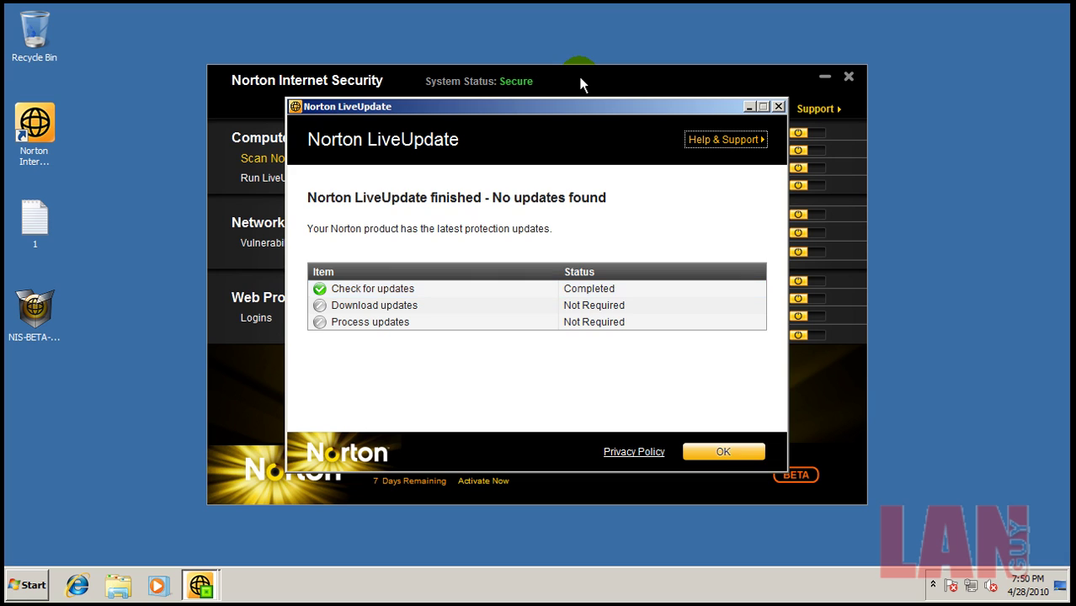
pyautogui.click(723, 447)
pyautogui.click(746, 460)
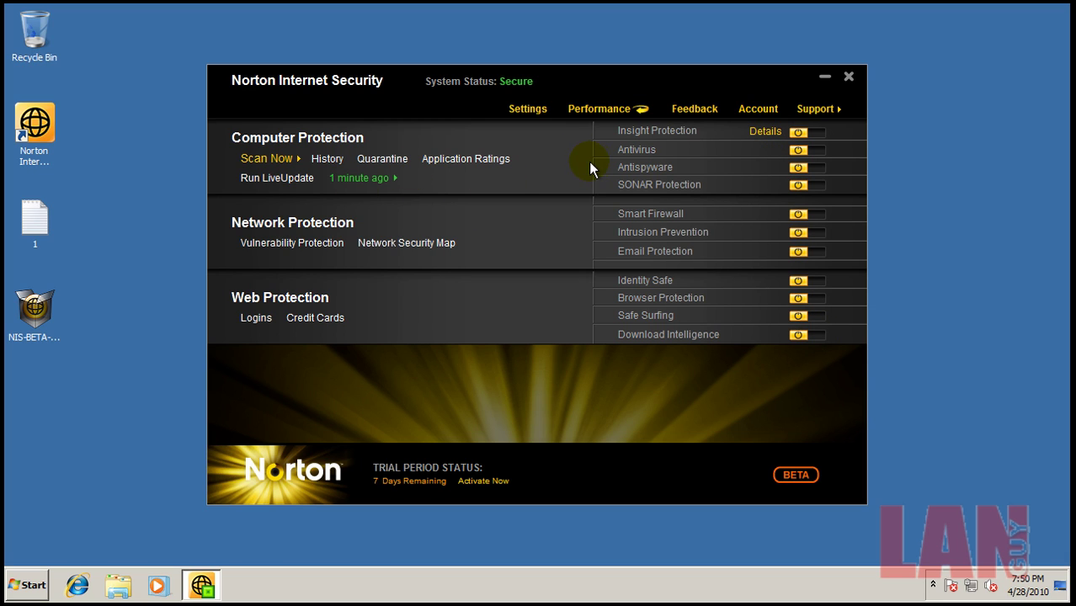
pyautogui.moveTo(662, 192)
pyautogui.click(848, 77)
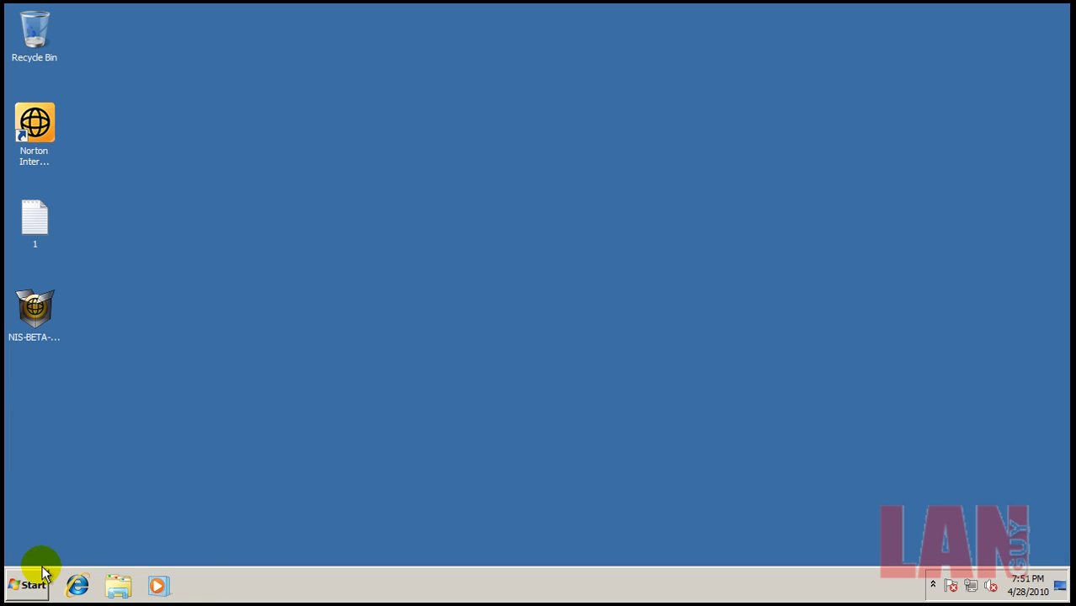
# - Open Internet Explorer and the text file 1 side by side, postponing the Internet Explorer 8 setup
pyautogui.click(76, 585)
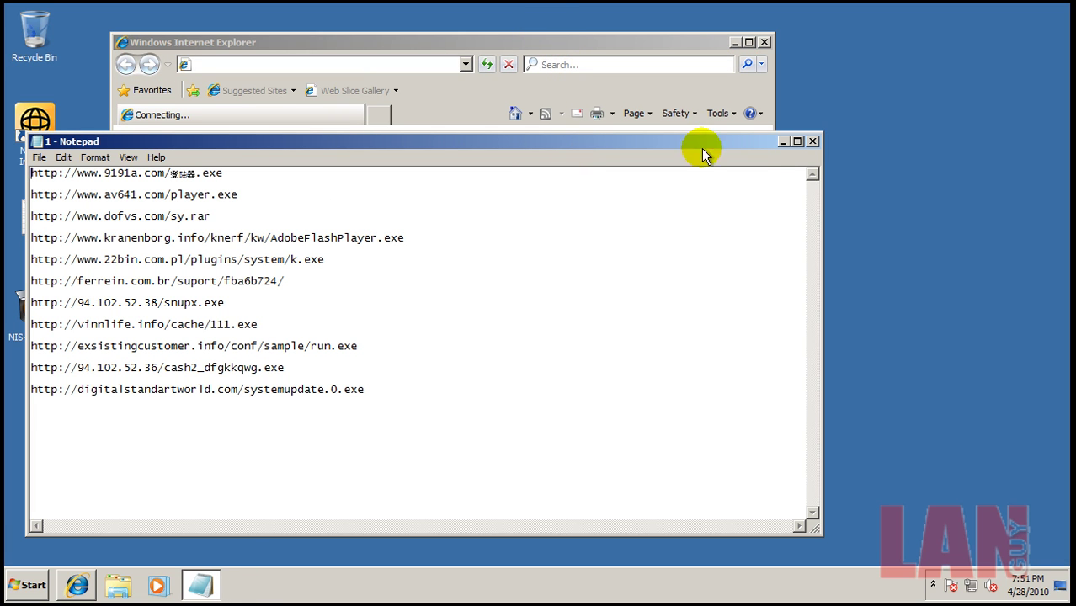
pyautogui.click(814, 142)
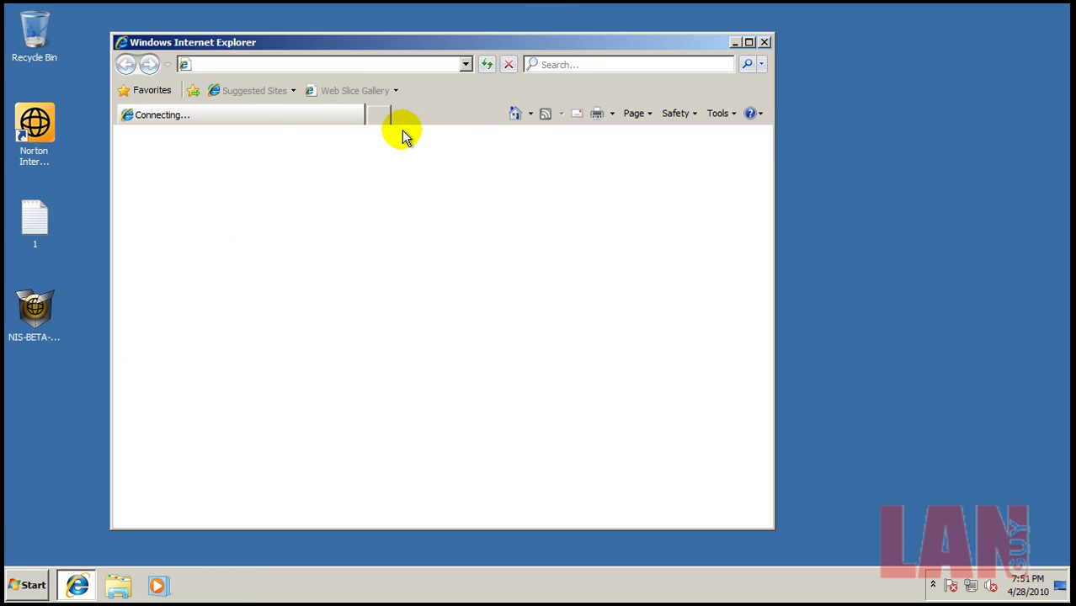
pyautogui.doubleClick(34, 223)
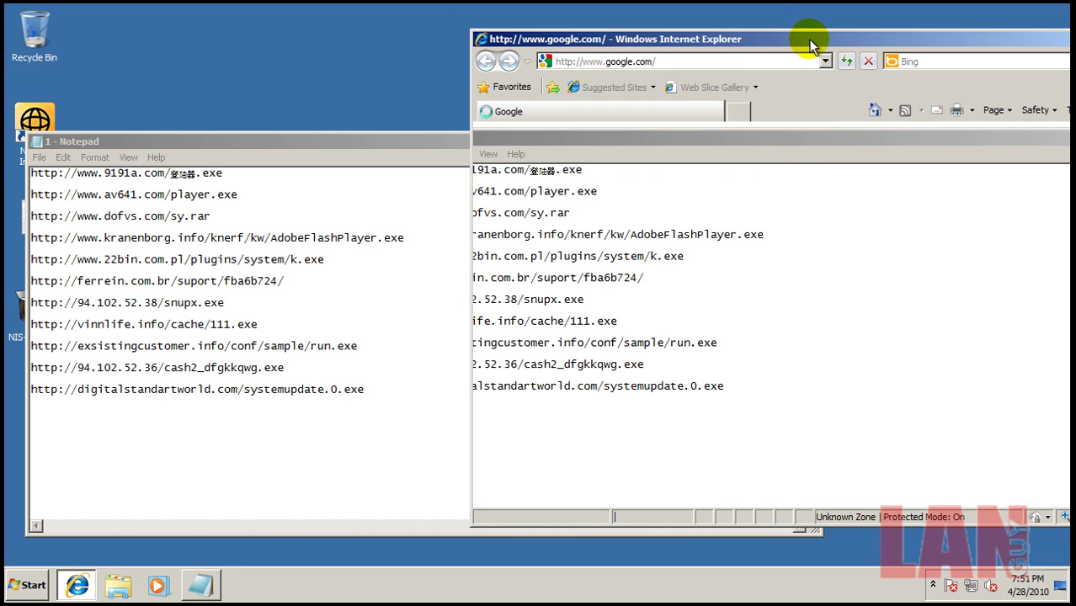
pyautogui.moveTo(807, 39); pyautogui.dragTo(722, 24)
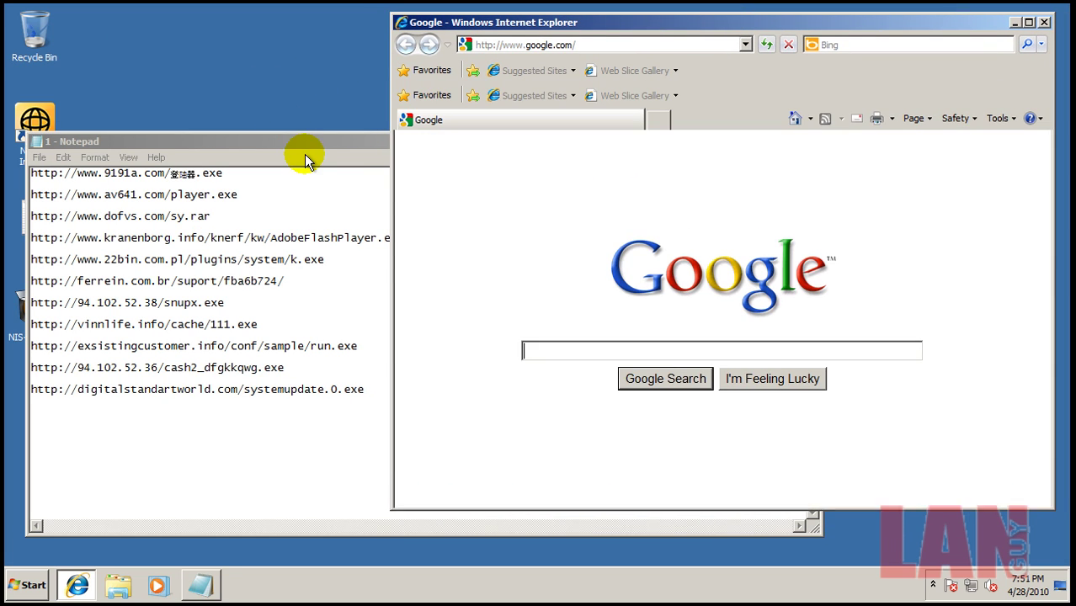
pyautogui.click(229, 176)
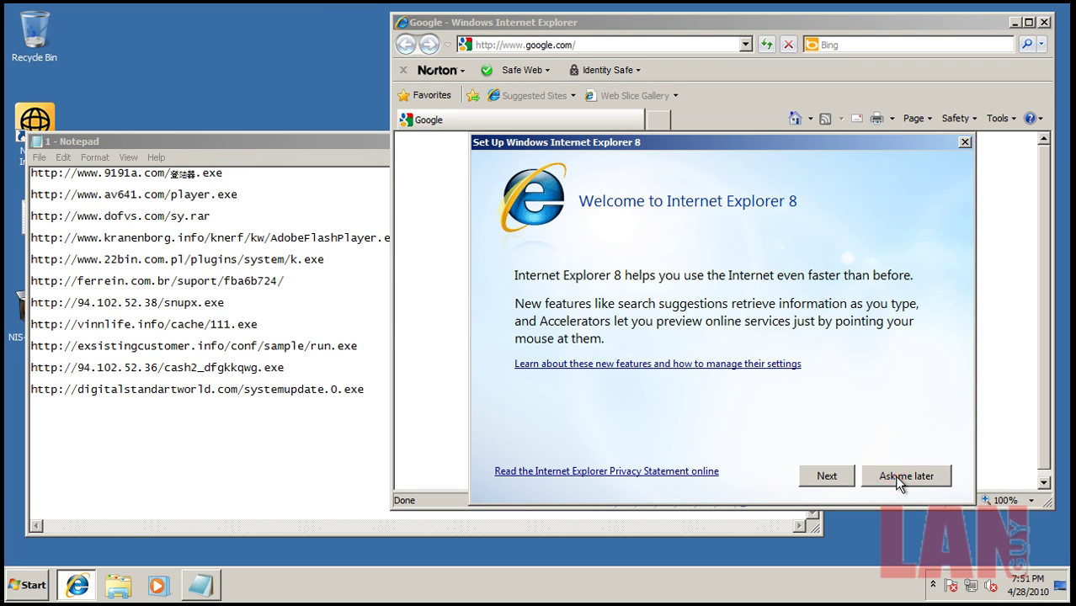
pyautogui.click(904, 475)
pyautogui.moveTo(336, 40); pyautogui.dragTo(607, 22)
pyautogui.click(217, 174)
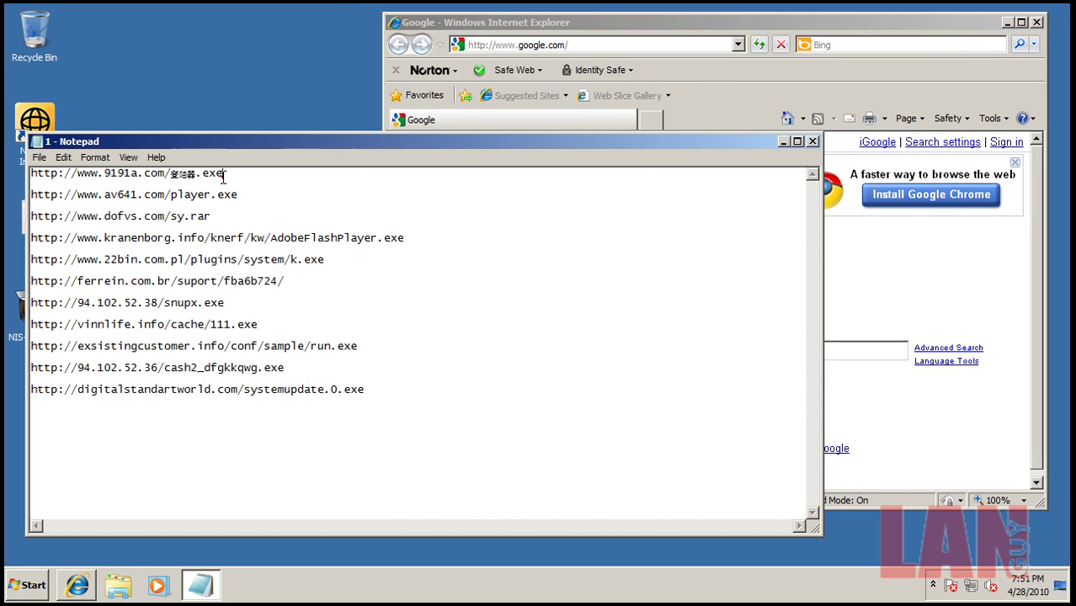
pyautogui.doubleClick(221, 173)
pyautogui.click(46, 188)
pyautogui.moveTo(31, 190); pyautogui.dragTo(19, 165)
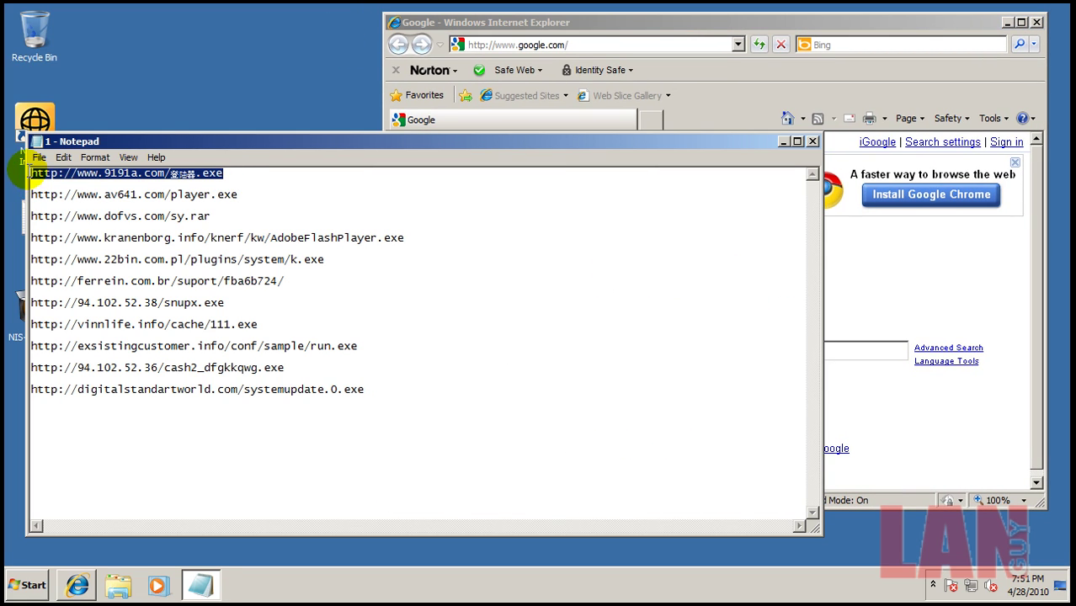
pyautogui.rightClick(43, 175)
pyautogui.click(113, 220)
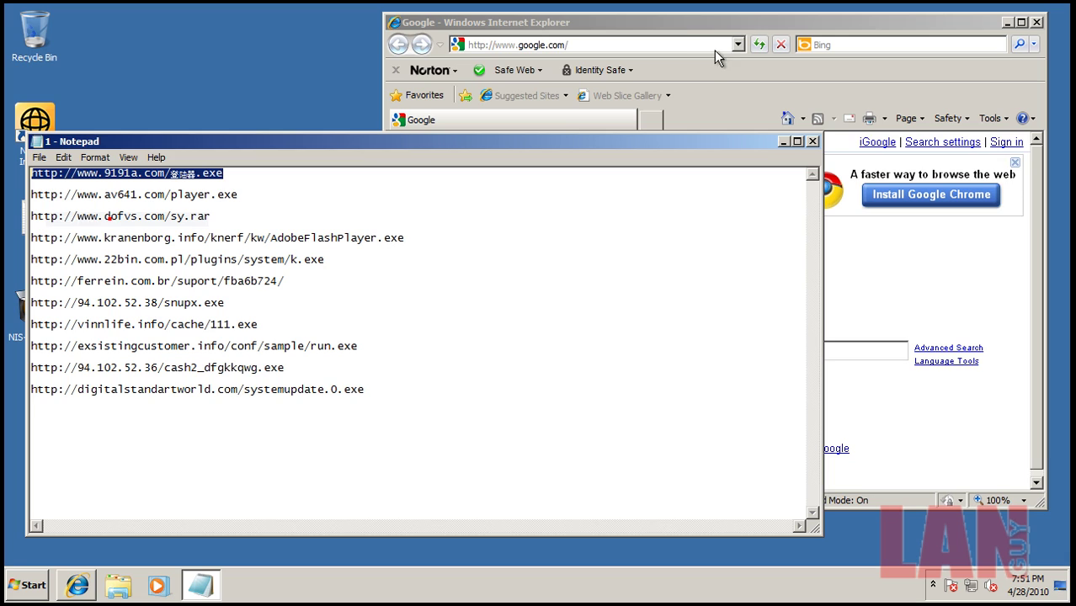
pyautogui.click(671, 43)
pyautogui.click(672, 42)
pyautogui.hotkey('ctrl', 'v')
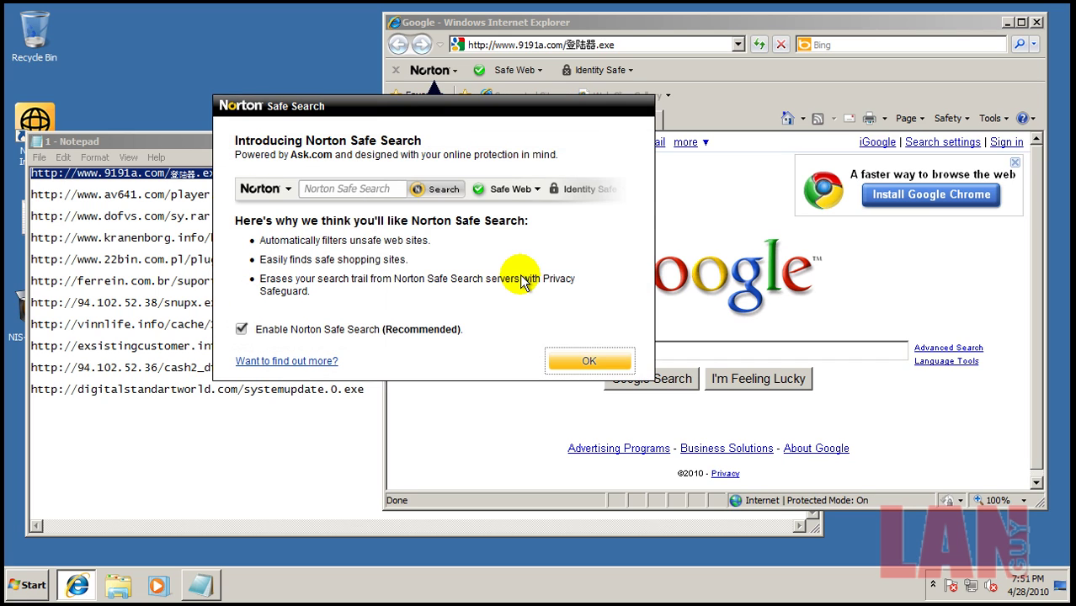
pyautogui.click(509, 300)
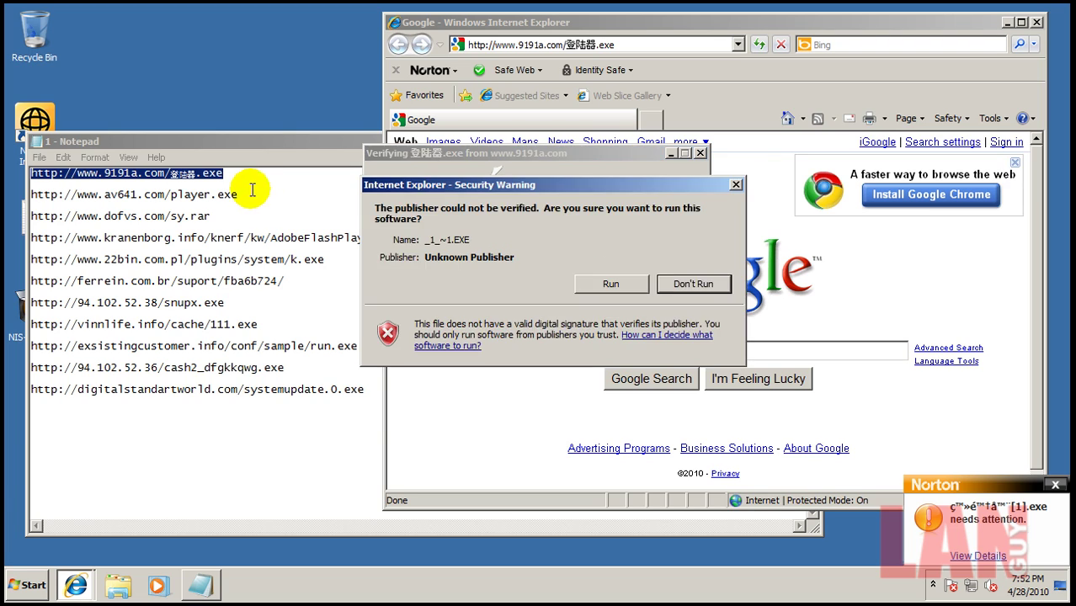
pyautogui.click(591, 286)
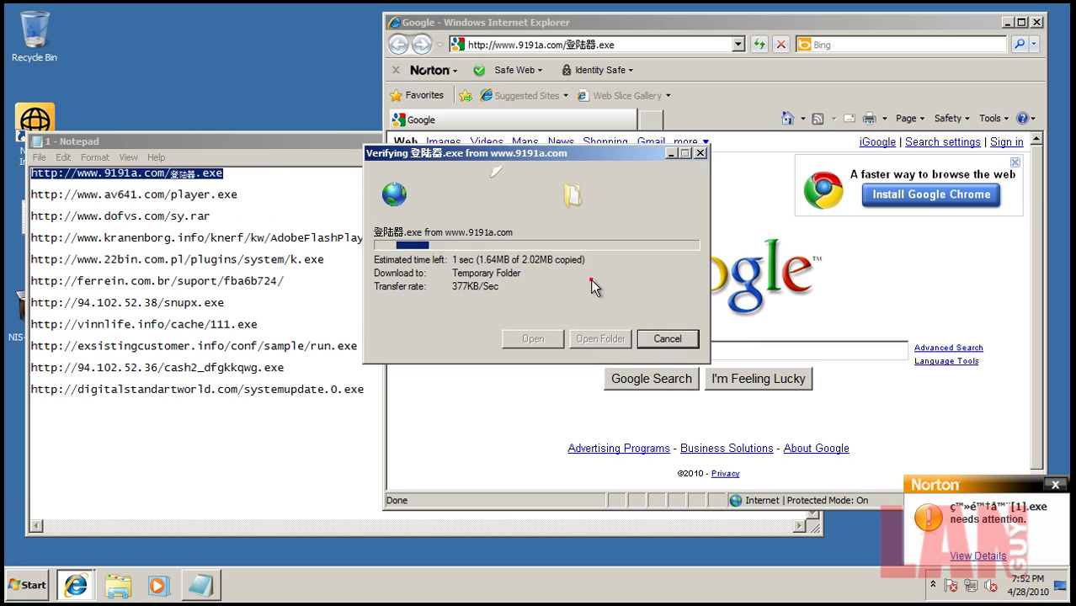
pyautogui.click(242, 197)
pyautogui.hotkey('shift', 'Home')
pyautogui.rightClick(224, 195)
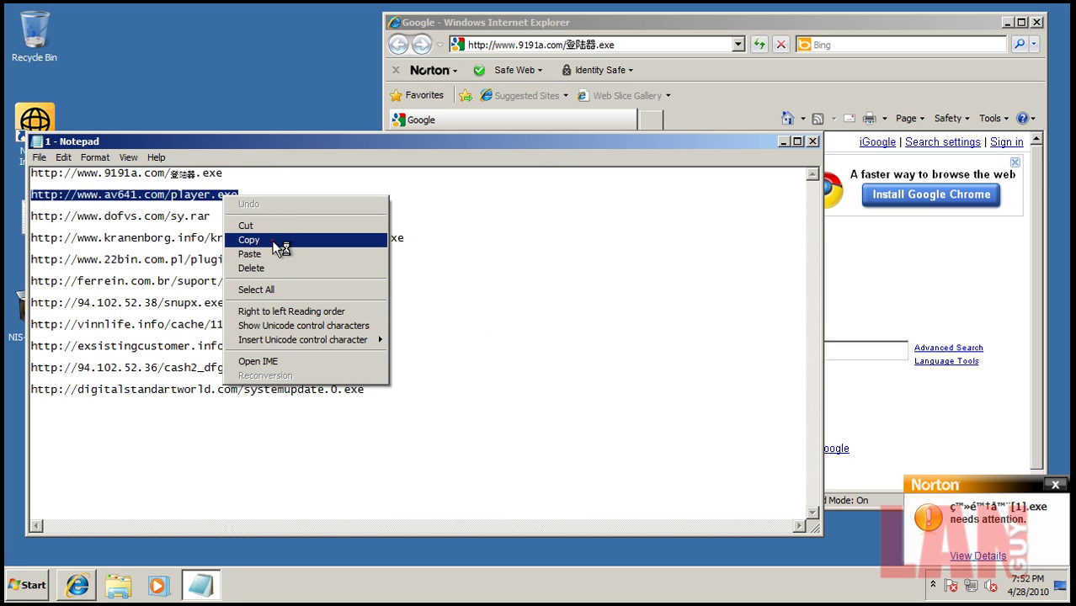
pyautogui.click(278, 241)
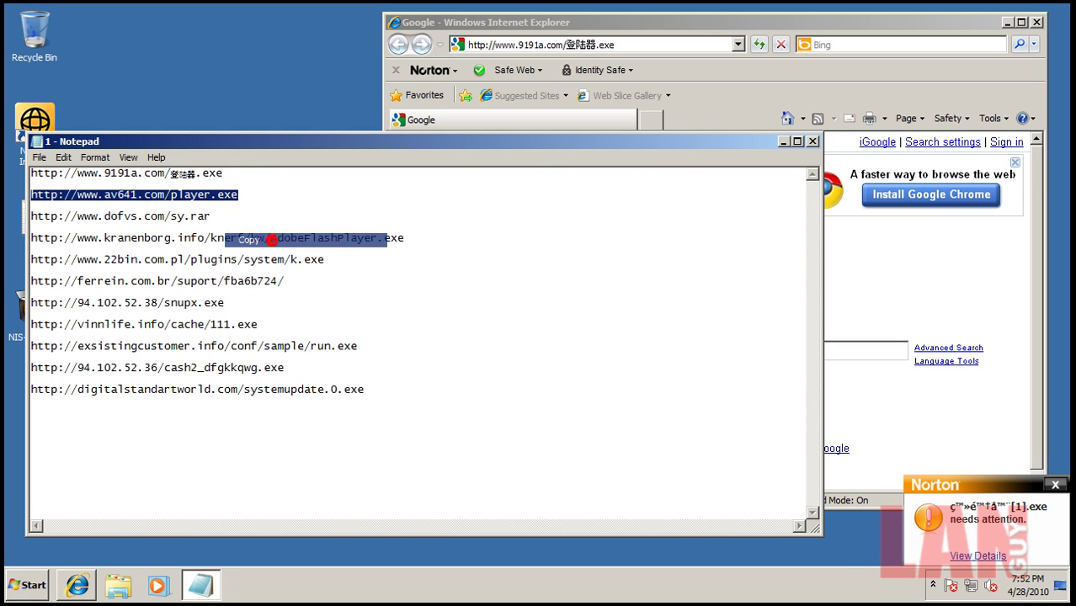
pyautogui.click(991, 563)
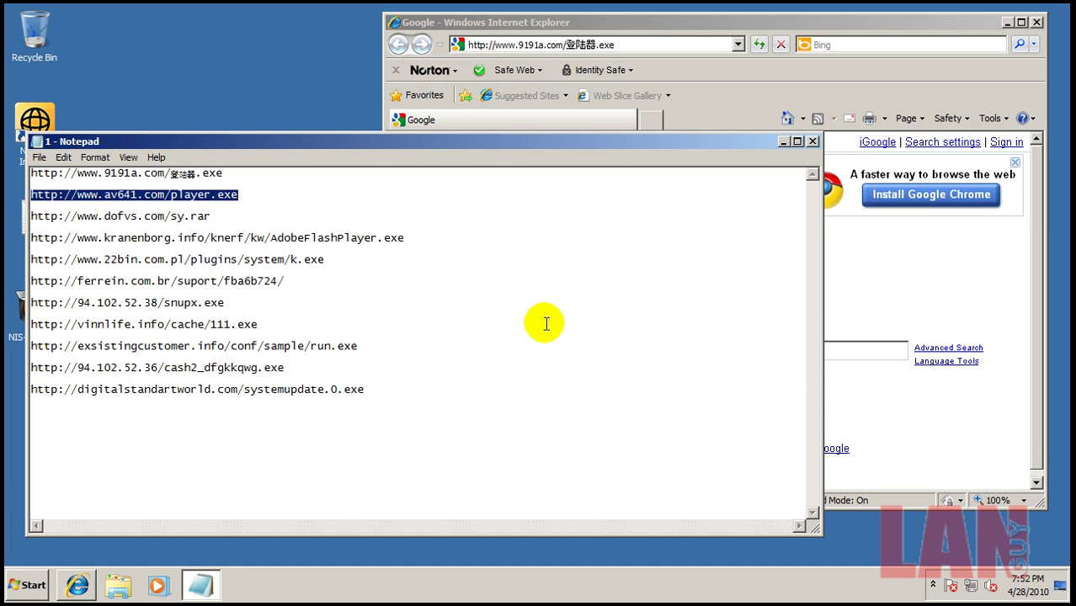
pyautogui.click(627, 27)
pyautogui.click(631, 45)
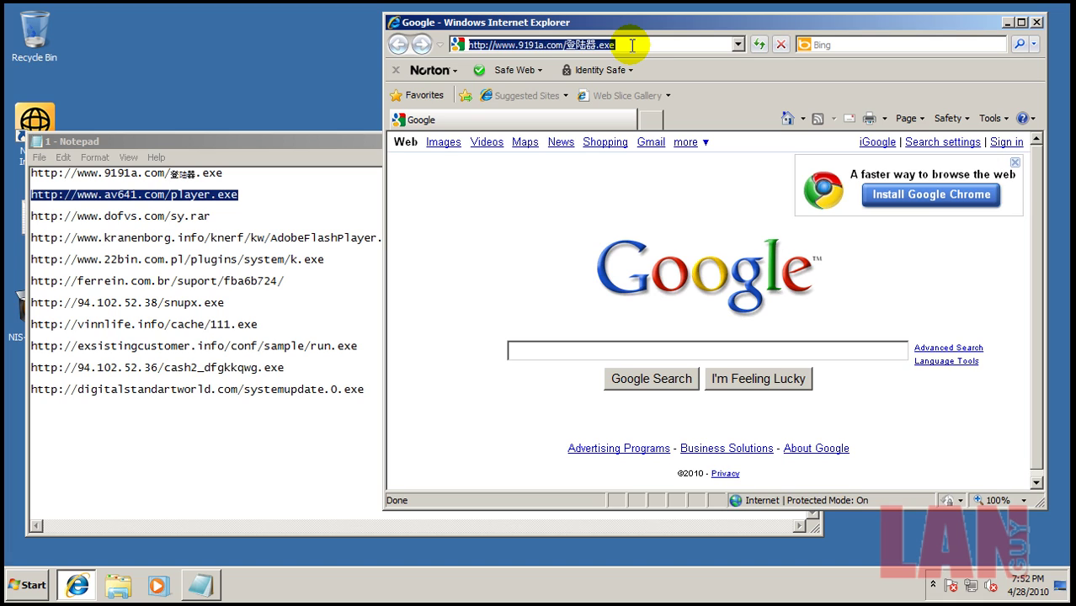
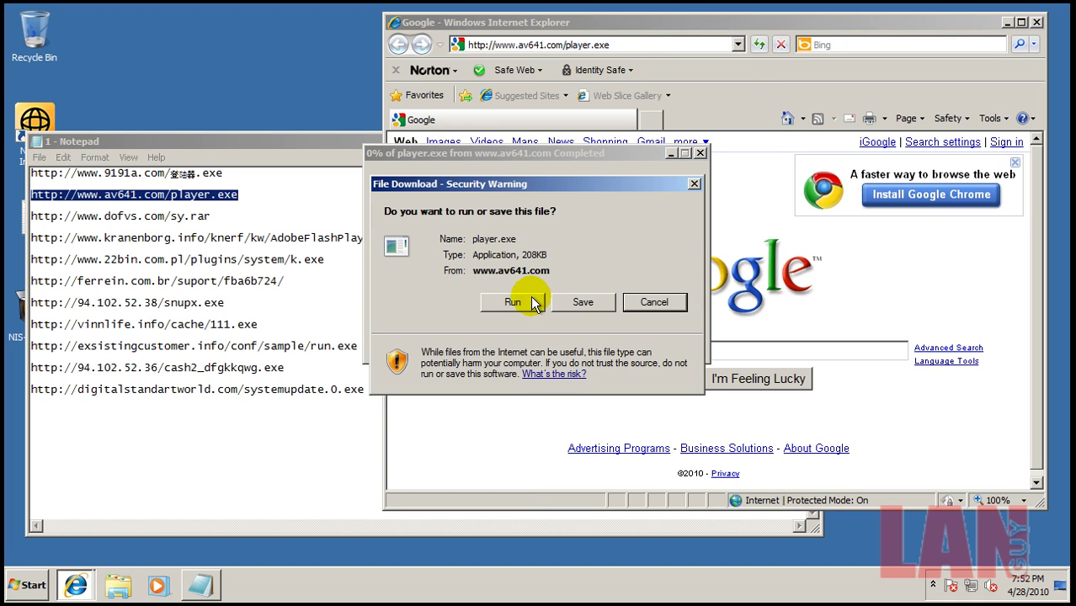
pyautogui.click(510, 300)
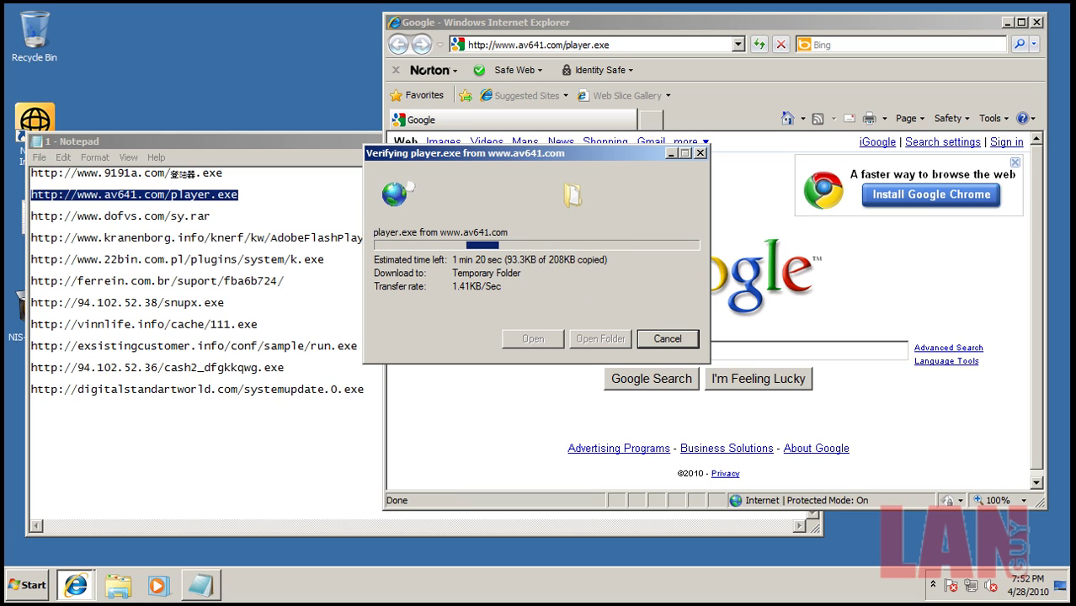
pyautogui.click(932, 586)
pyautogui.click(933, 587)
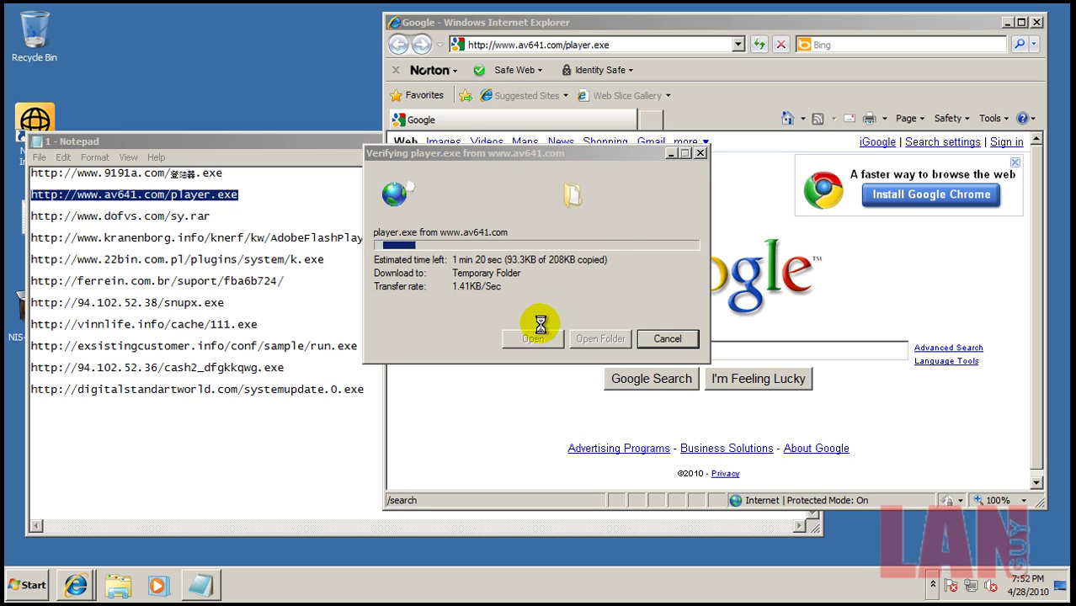
pyautogui.click(360, 237)
pyautogui.doubleClick(417, 243)
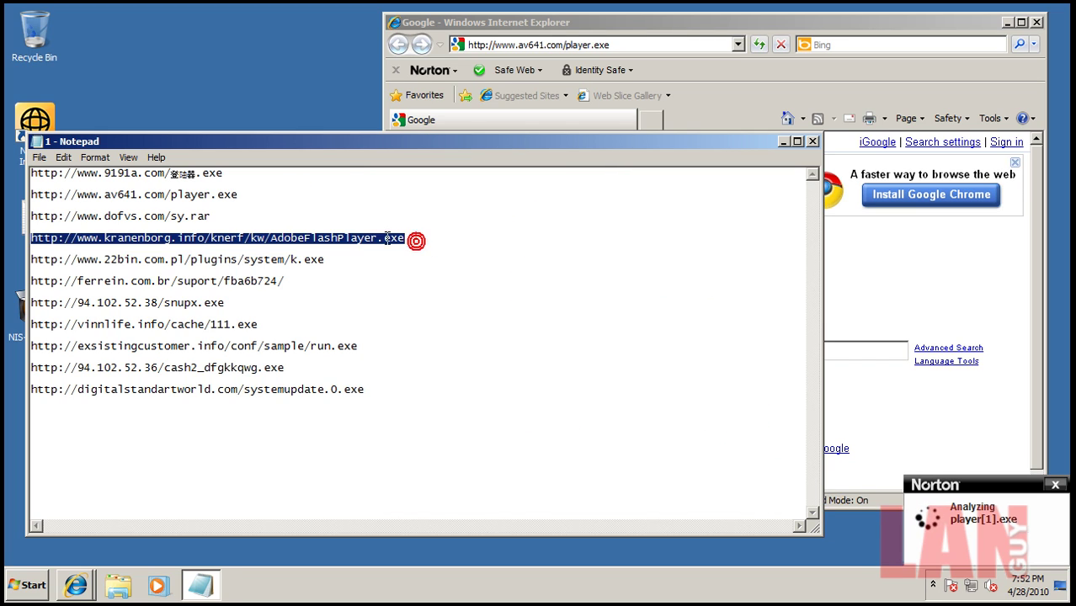
pyautogui.rightClick(386, 241)
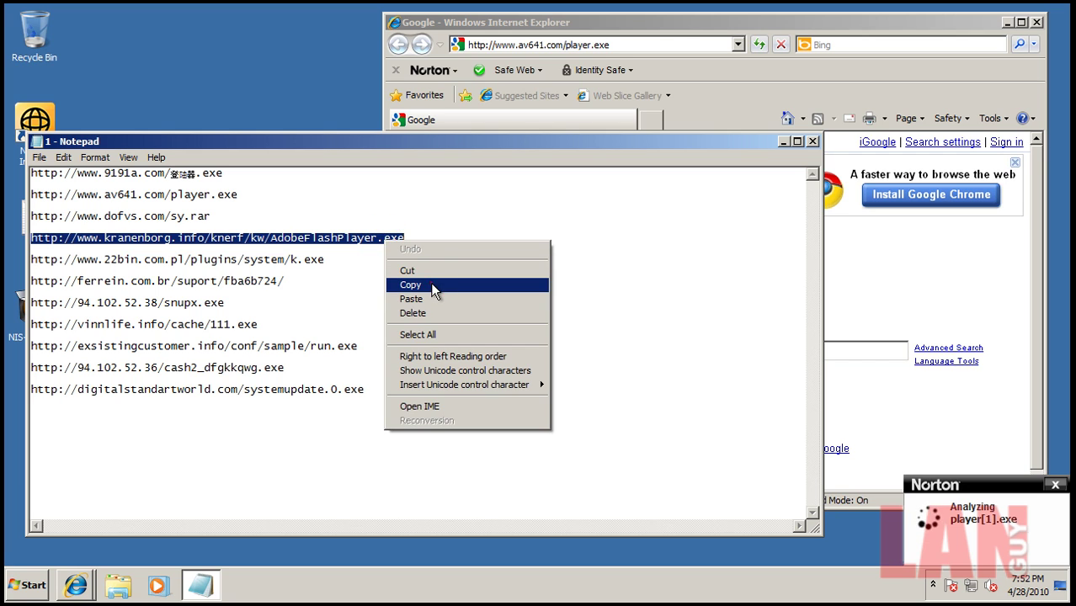
pyautogui.click(432, 283)
pyautogui.click(739, 29)
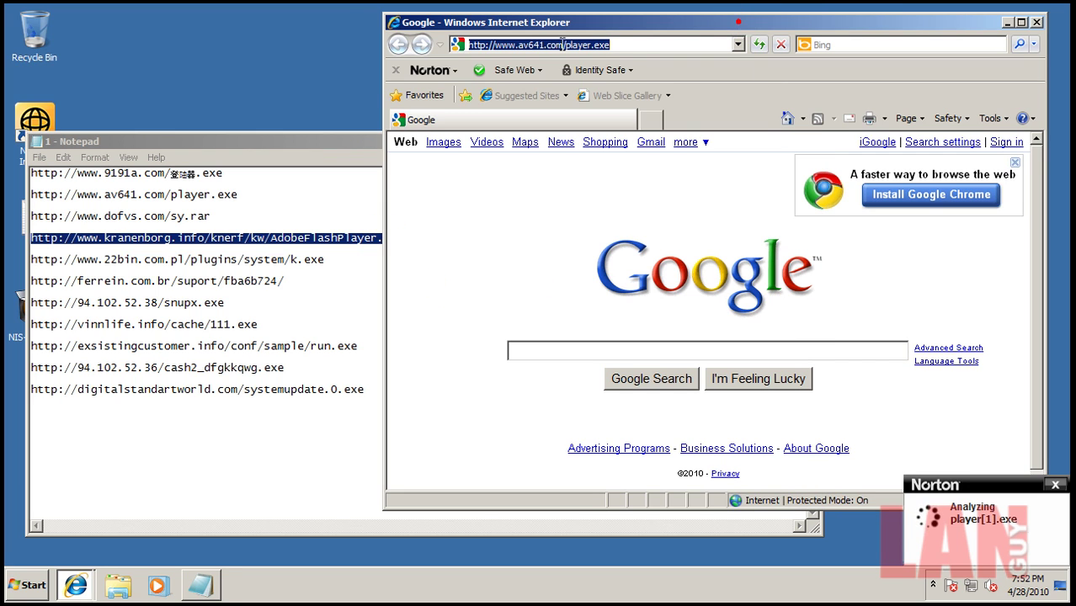
pyautogui.rightClick(636, 47)
pyautogui.click(661, 106)
pyautogui.press('Return')
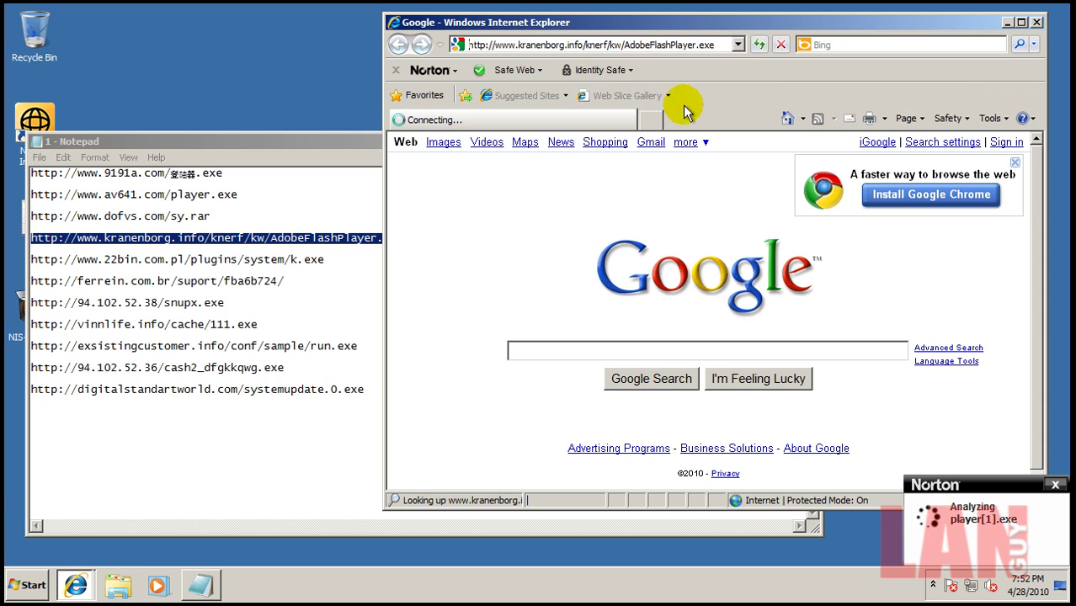
pyautogui.click(519, 305)
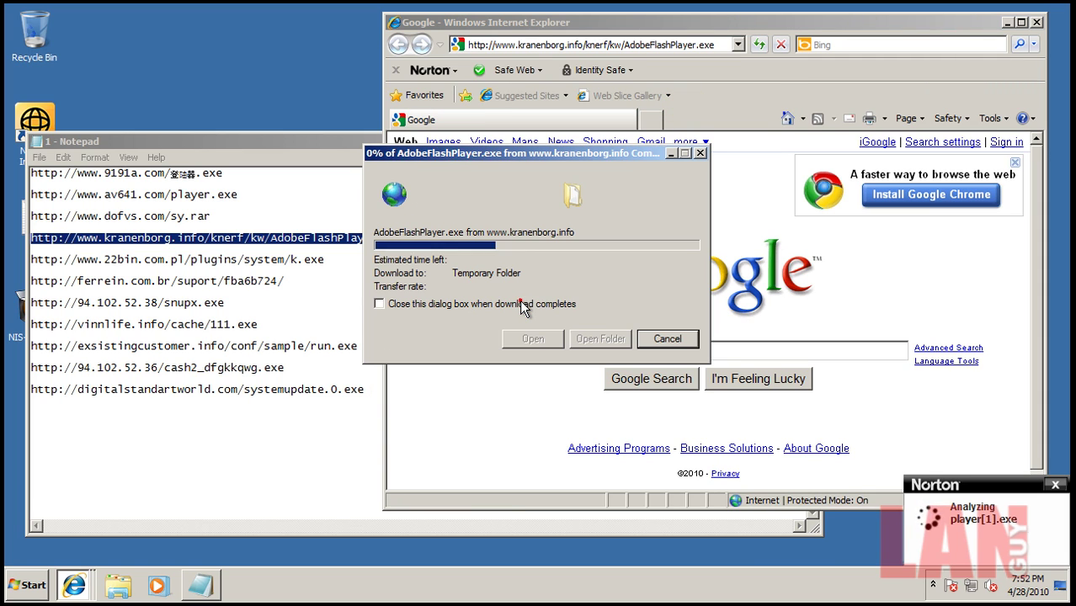
pyautogui.click(336, 260)
pyautogui.hotkey('shift', 'Home')
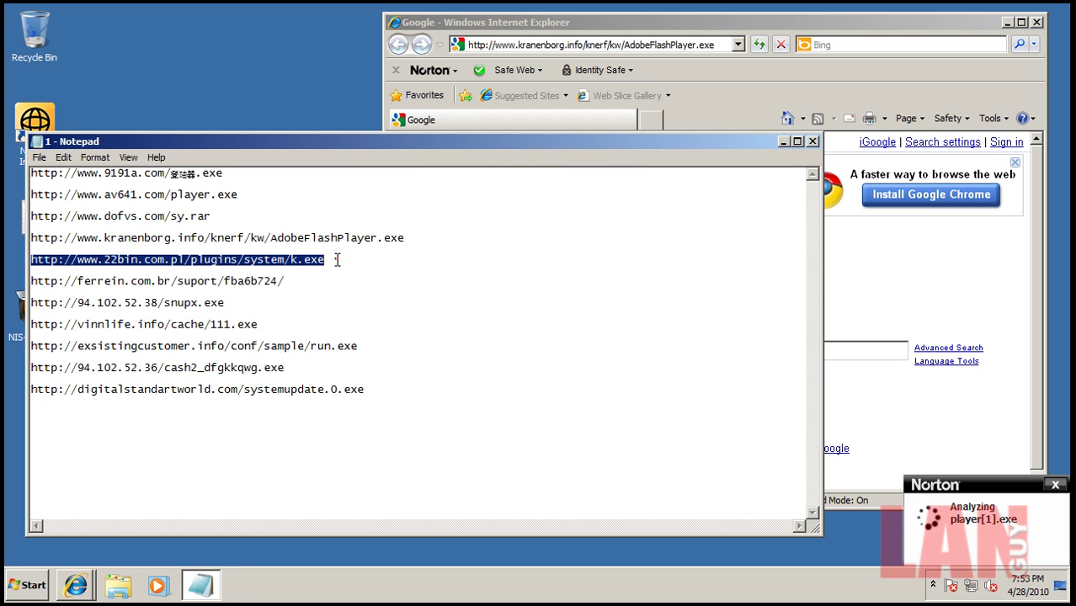
pyautogui.rightClick(307, 257)
pyautogui.click(338, 300)
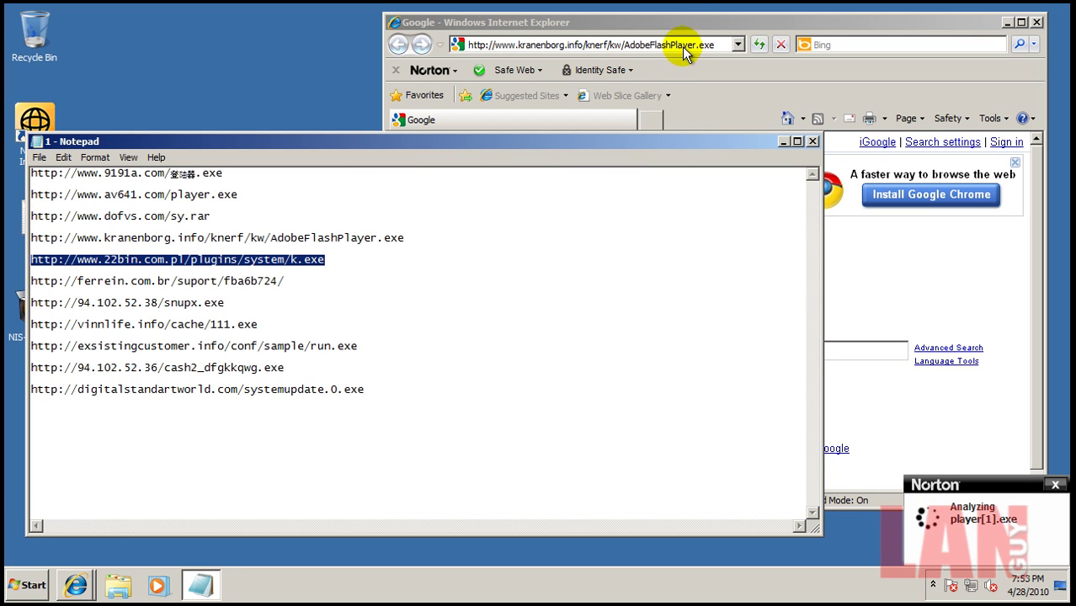
# - Minimize the text file window and allow player.exe from the unknown publisher to run
pyautogui.click(694, 27)
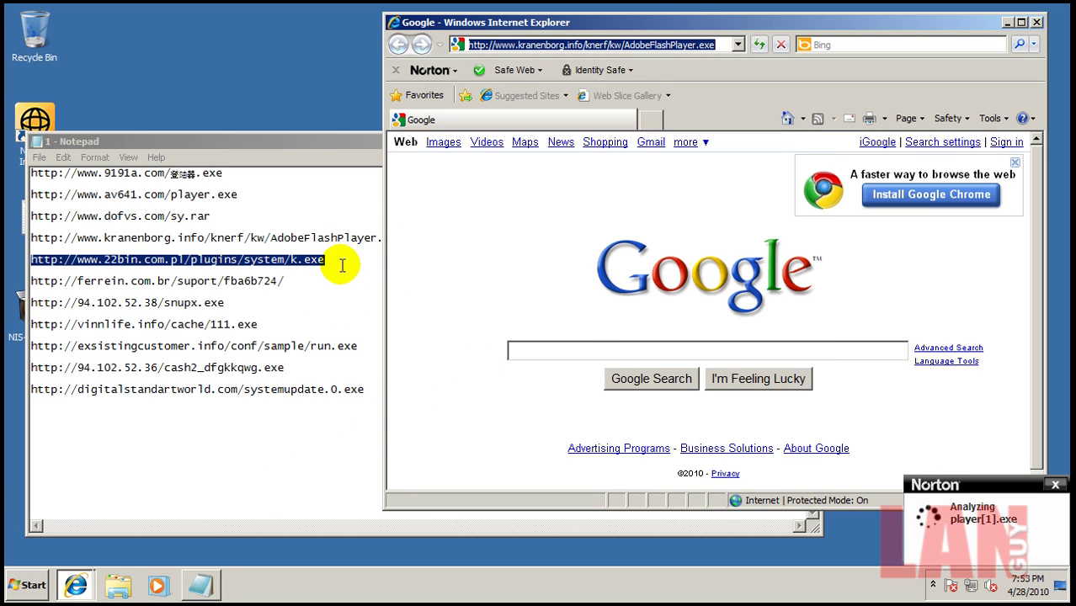
pyautogui.click(351, 139)
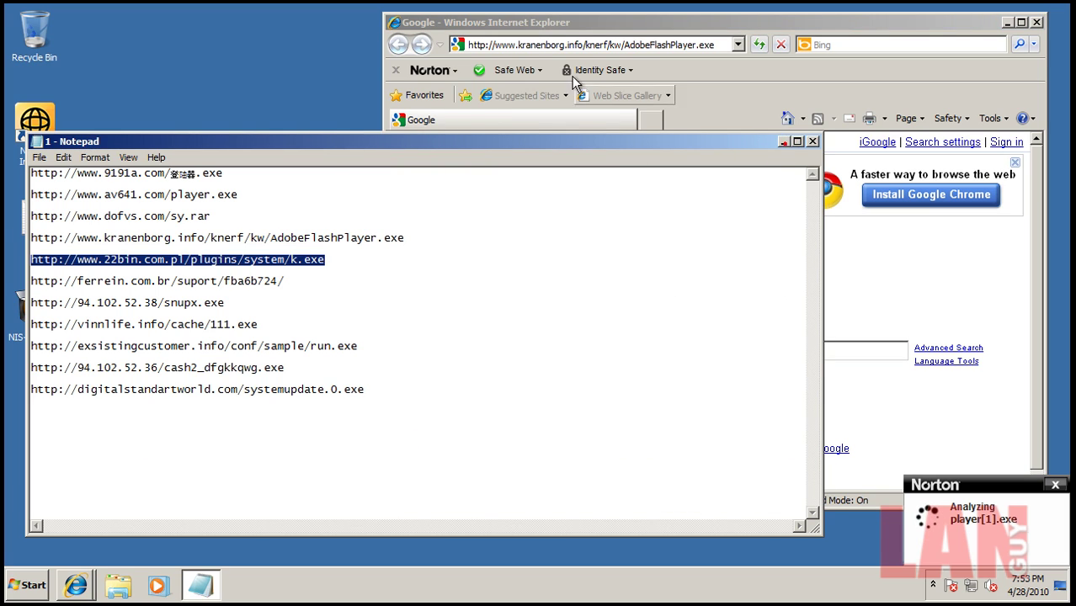
pyautogui.click(783, 142)
pyautogui.click(372, 253)
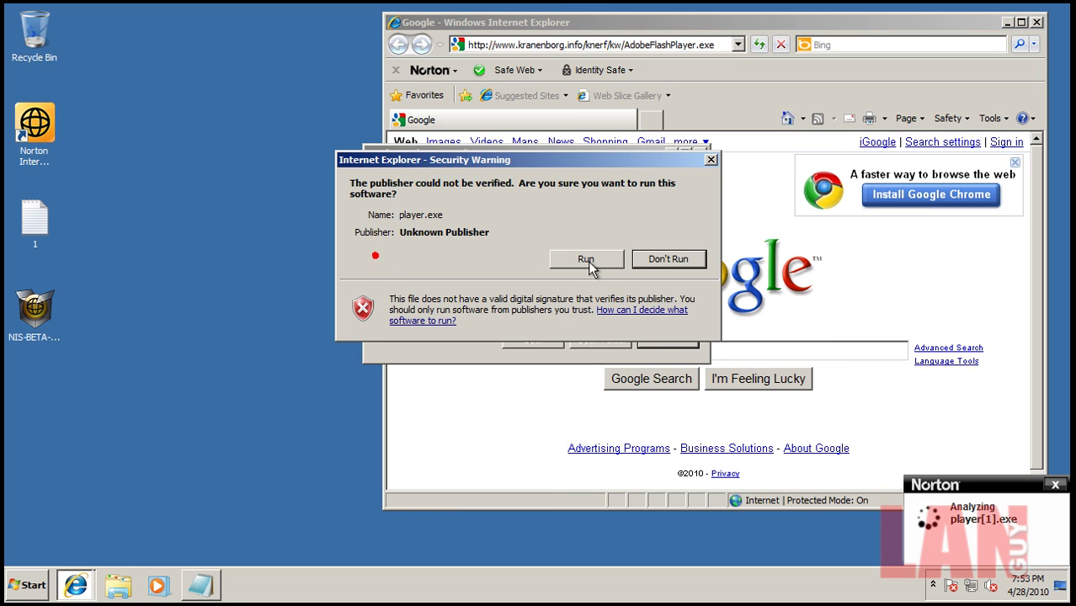
pyautogui.click(583, 257)
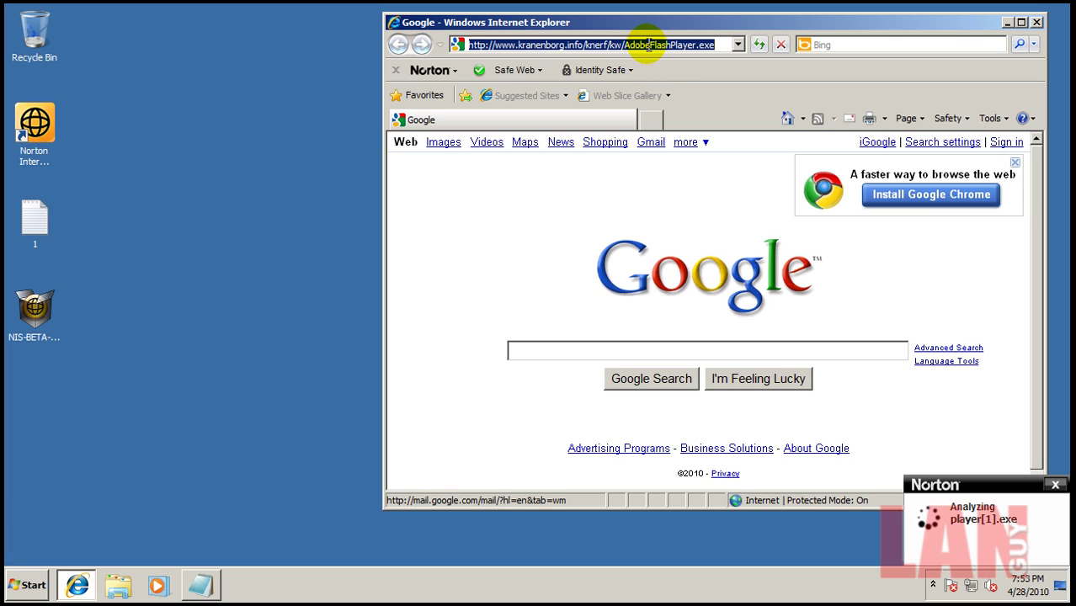
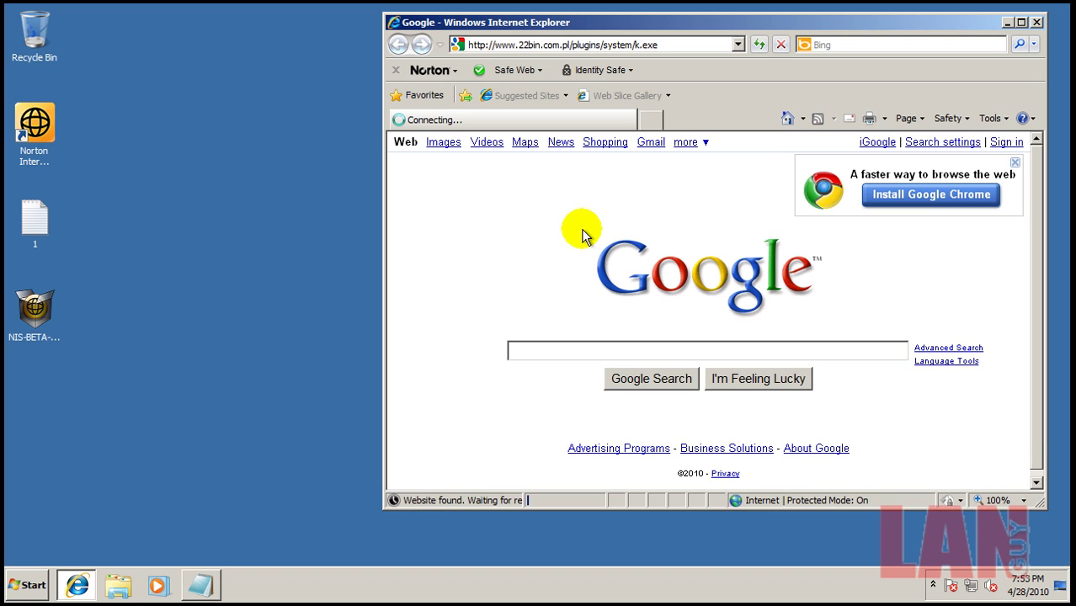
pyautogui.click(524, 304)
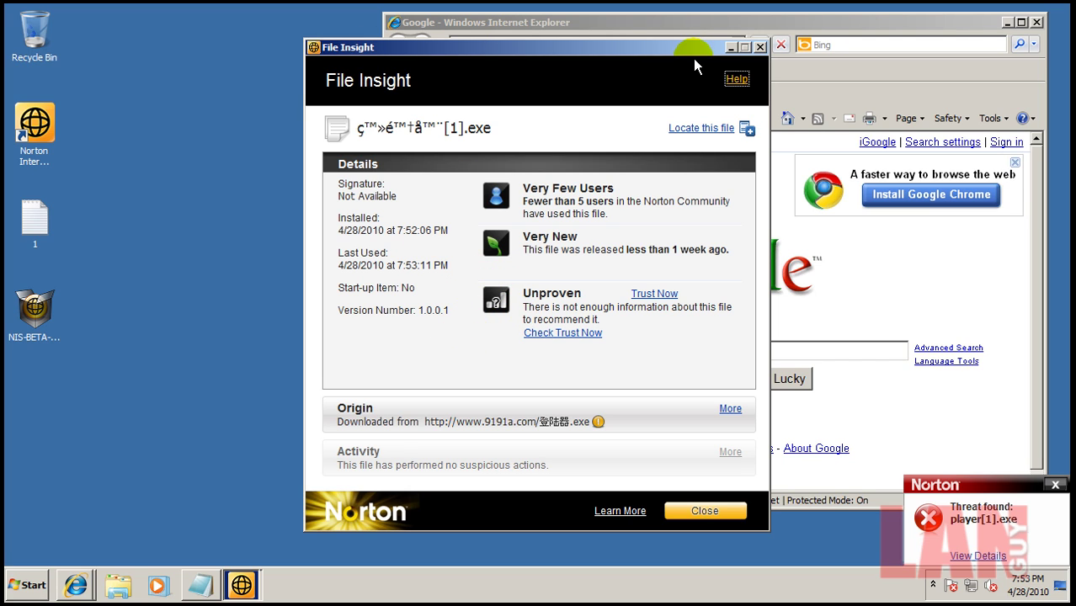
pyautogui.click(758, 48)
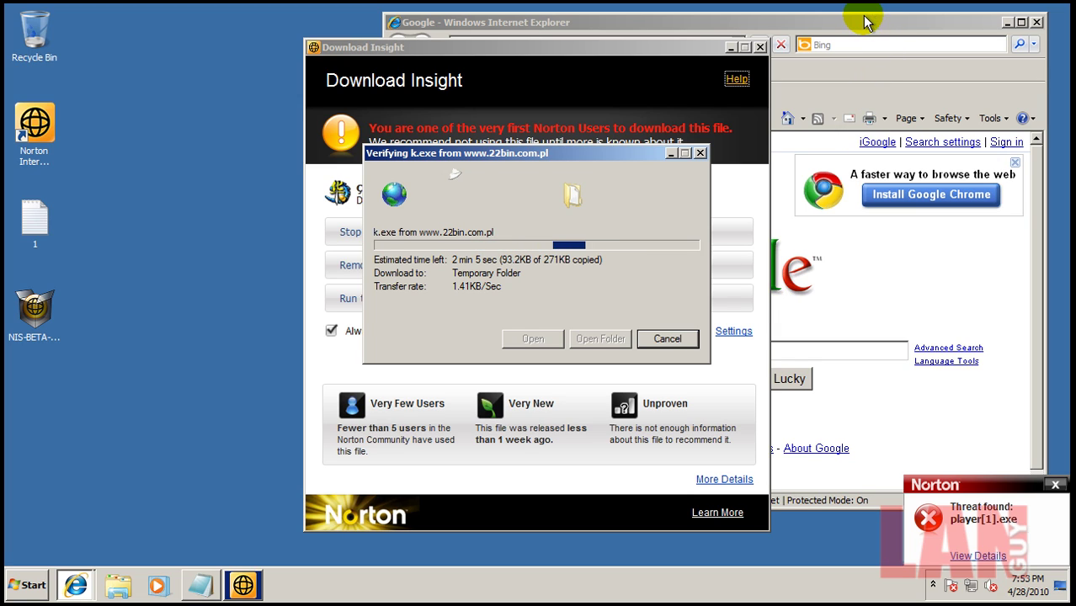
pyautogui.moveTo(251, 585)
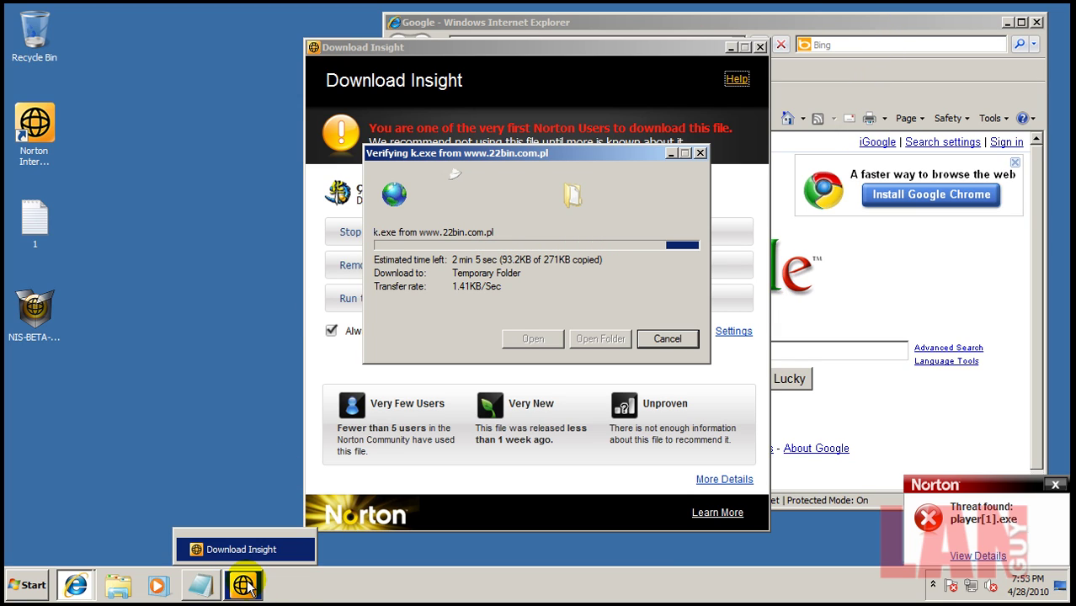
pyautogui.click(226, 413)
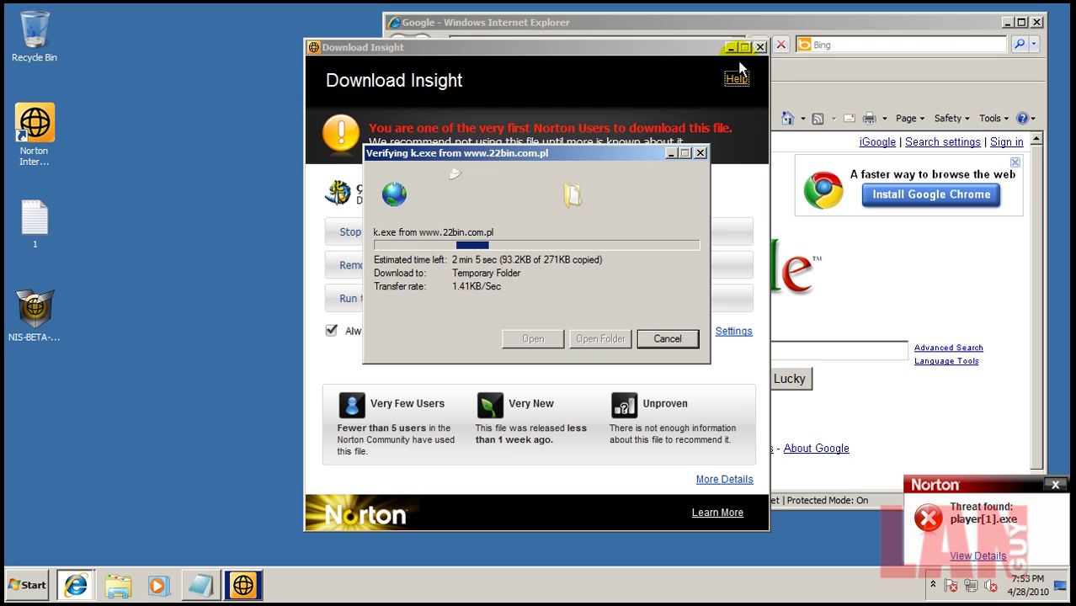
pyautogui.click(760, 47)
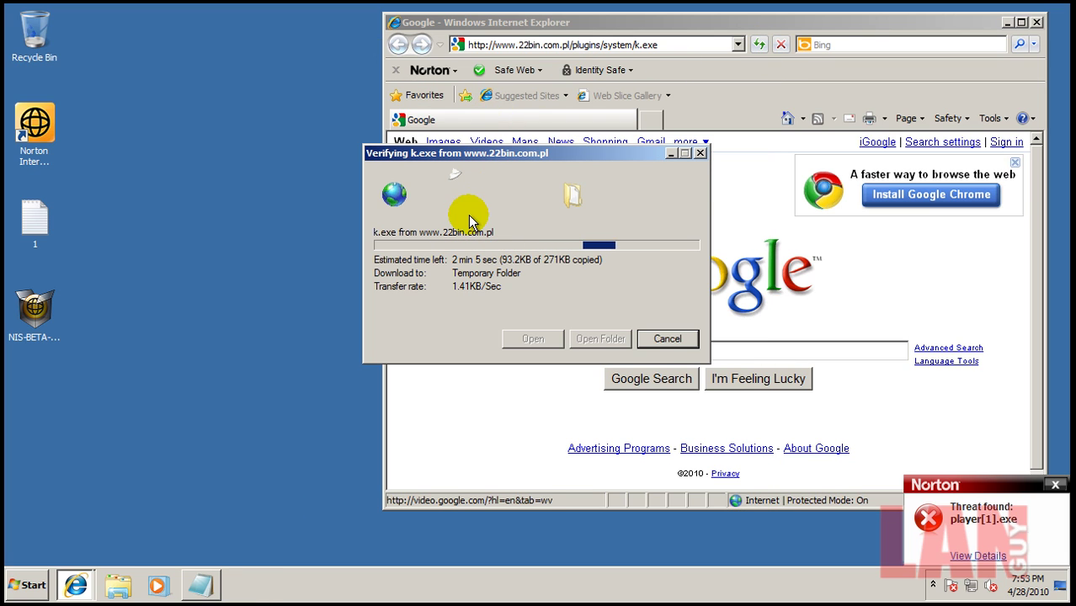
pyautogui.moveTo(526, 153); pyautogui.dragTo(349, 162)
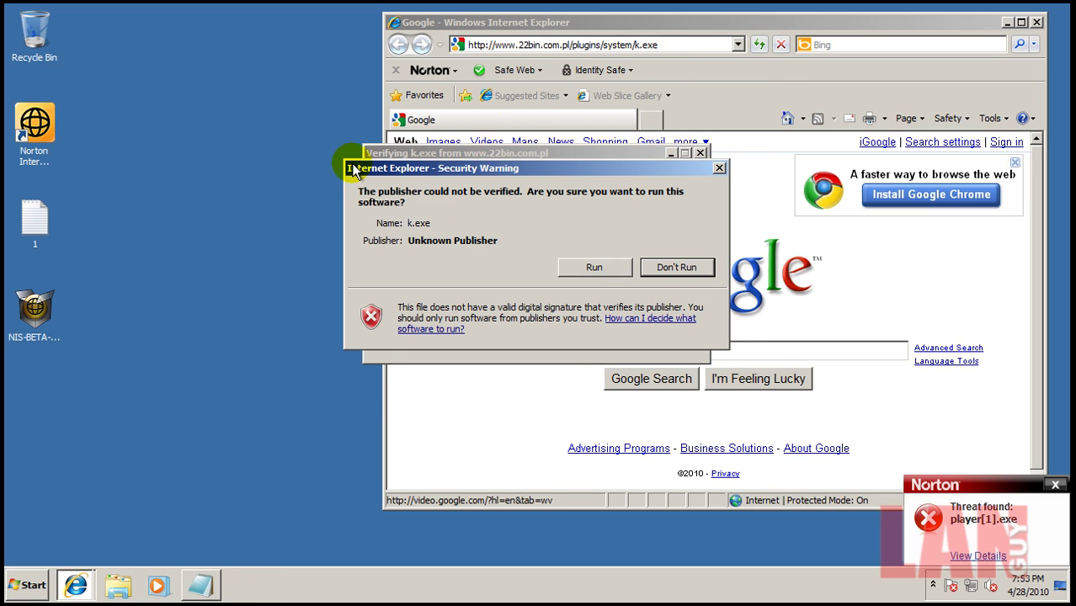
pyautogui.click(587, 267)
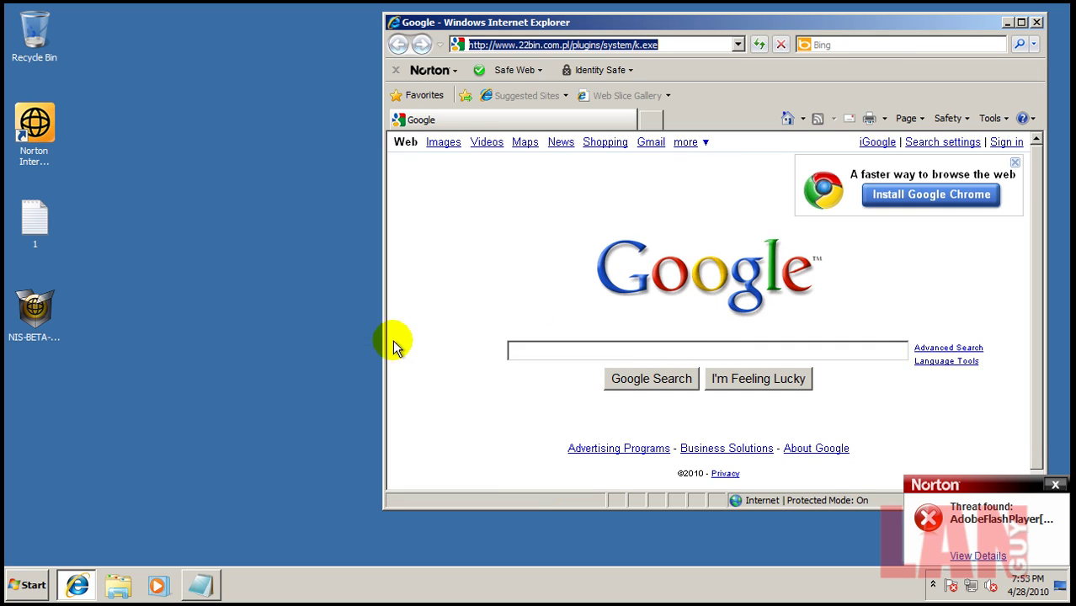
# - Copy the ferrein.com.br/suport/fba6b724/ URL from the text file
pyautogui.click(200, 585)
pyautogui.doubleClick(295, 285)
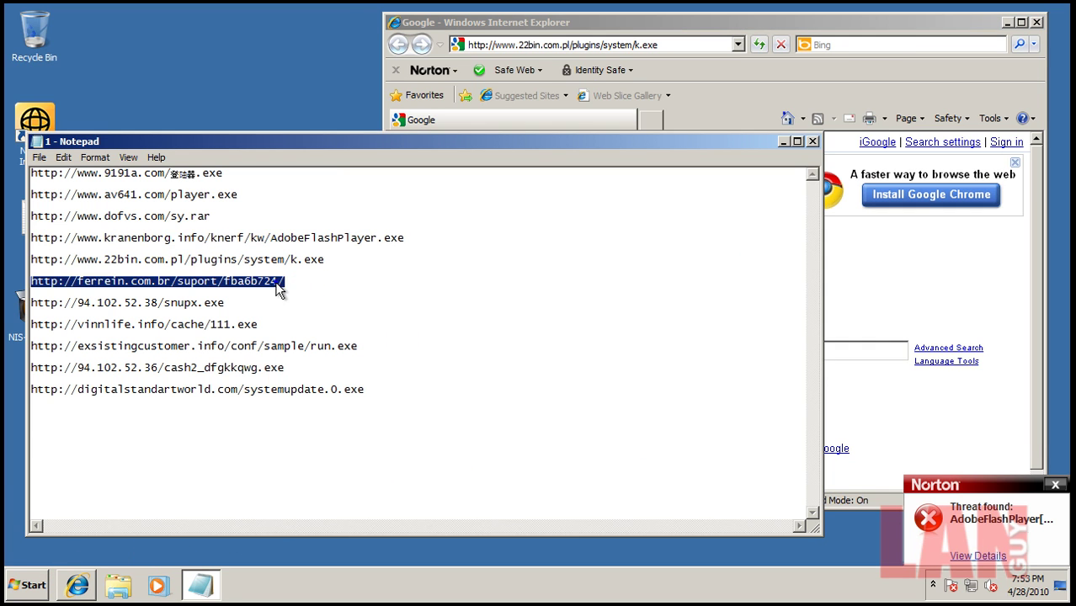
pyautogui.rightClick(277, 286)
pyautogui.click(320, 327)
# - Load the copied ferrein.com.br address in Internet Explorer and choose to open the offered .cpl file
pyautogui.click(669, 45)
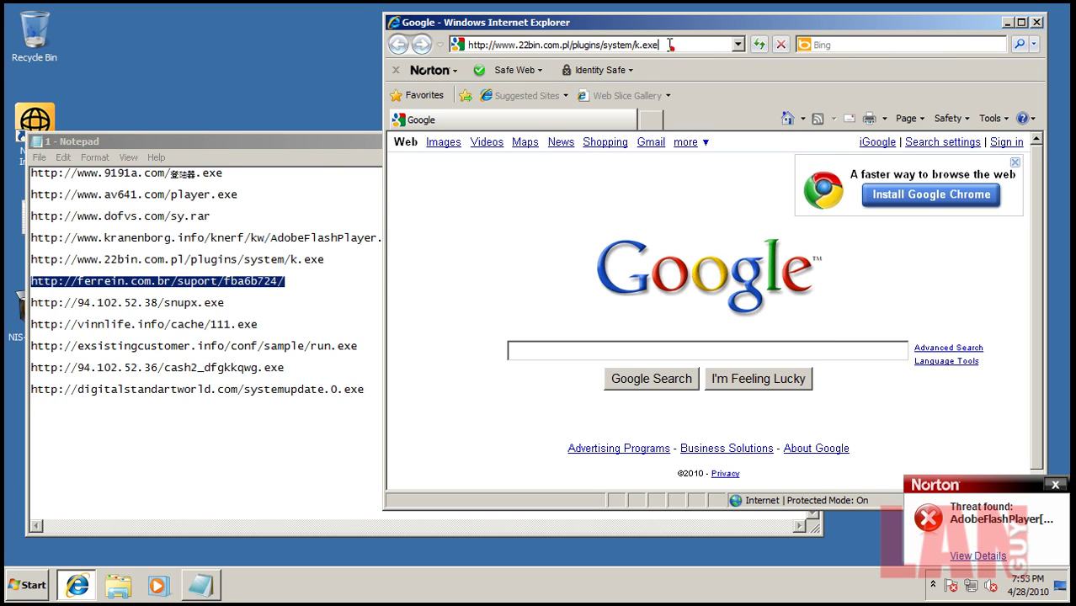
pyautogui.hotkey('ctrl', 'v')
pyautogui.press('Return')
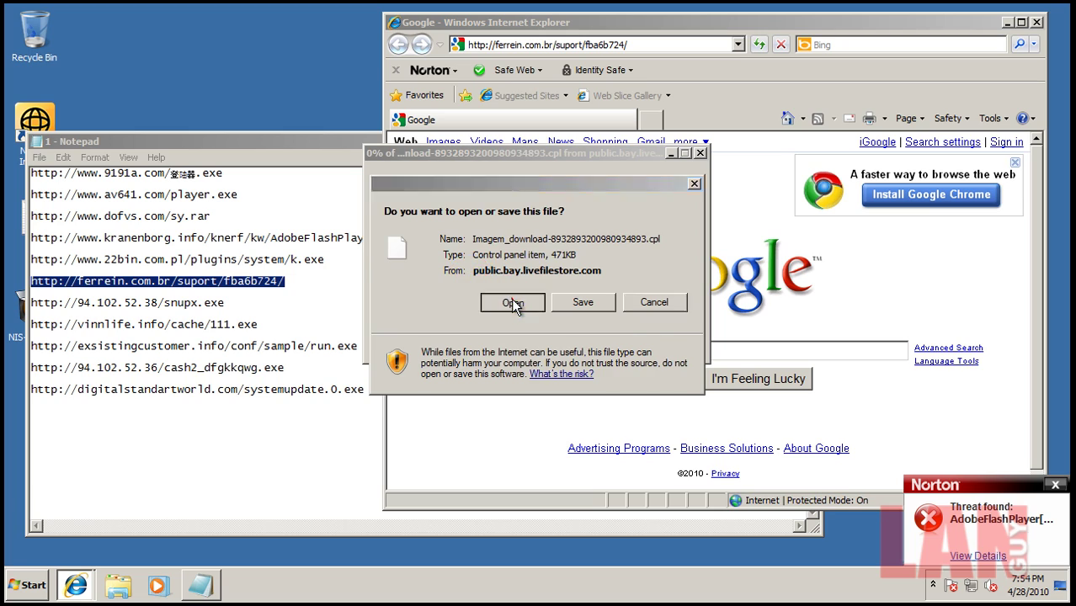
pyautogui.click(513, 303)
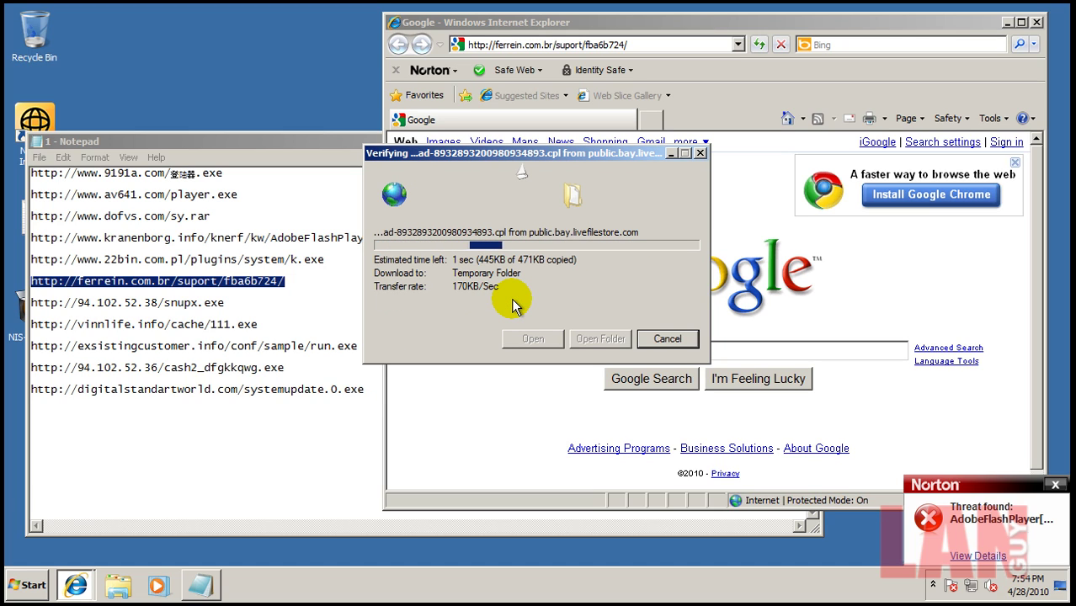
# - Copy the 94.102.52.38 URL for snupx.exe from the text file
pyautogui.doubleClick(240, 301)
pyautogui.click(237, 300)
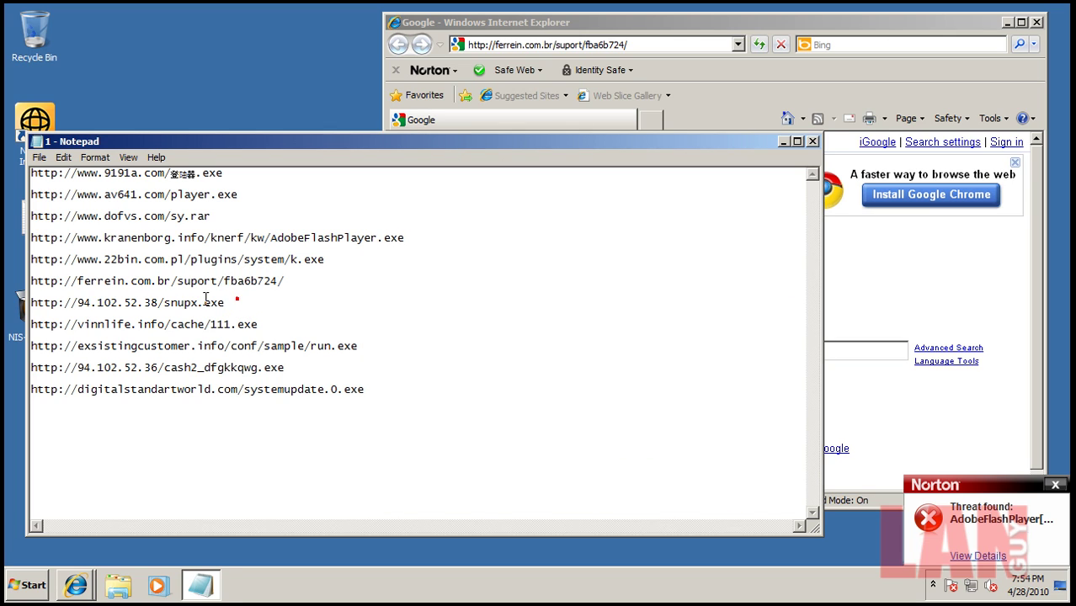
pyautogui.doubleClick(238, 305)
pyautogui.rightClick(211, 301)
pyautogui.click(252, 346)
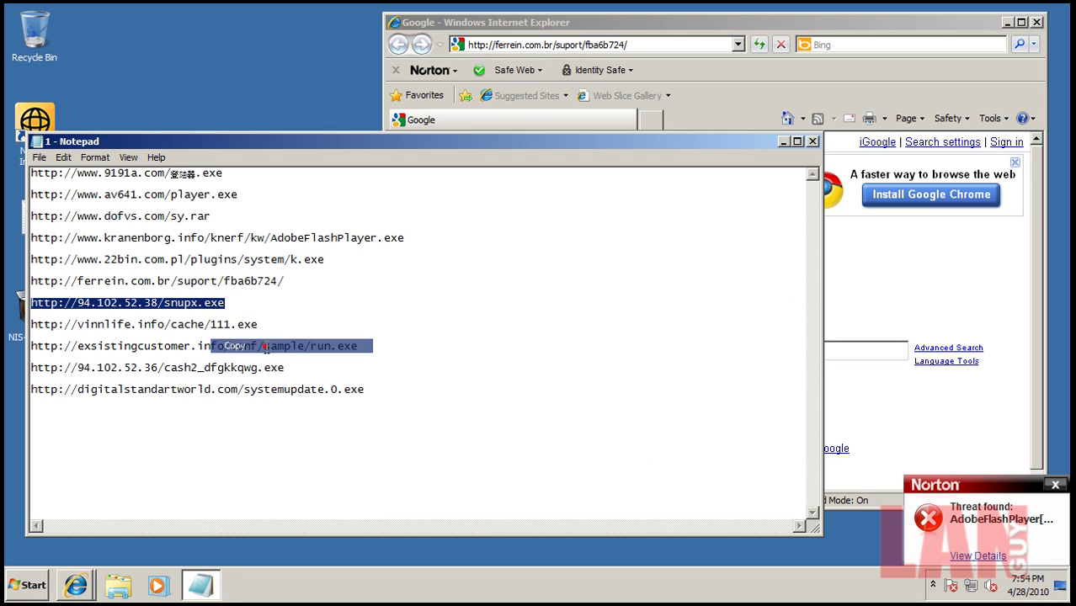
# - Allow the Imagem_download .cpl file from the unknown publisher to run and dismiss its application error
pyautogui.click(706, 98)
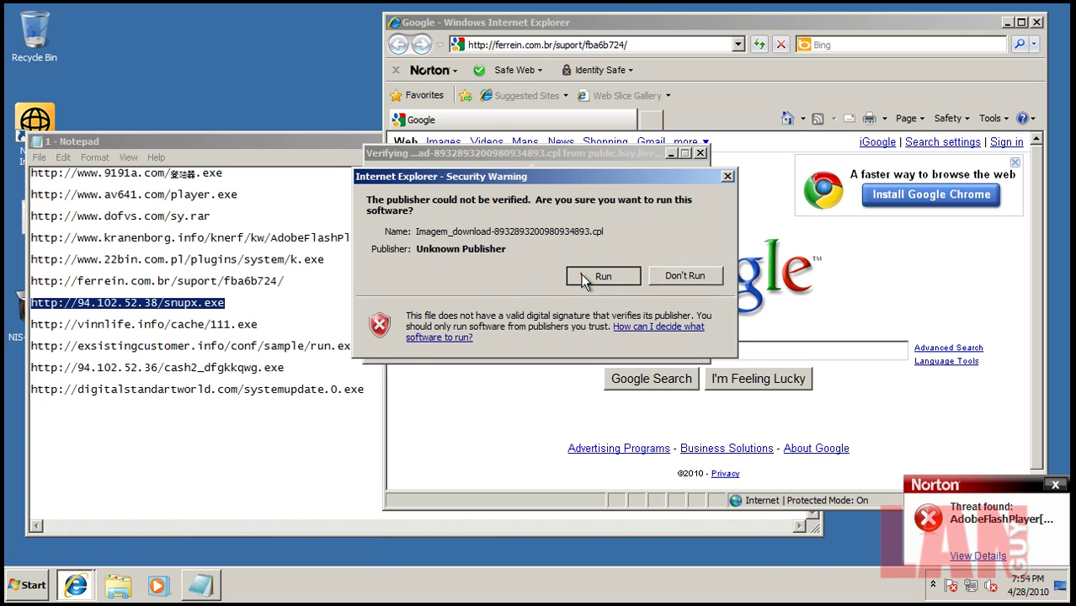
pyautogui.click(585, 277)
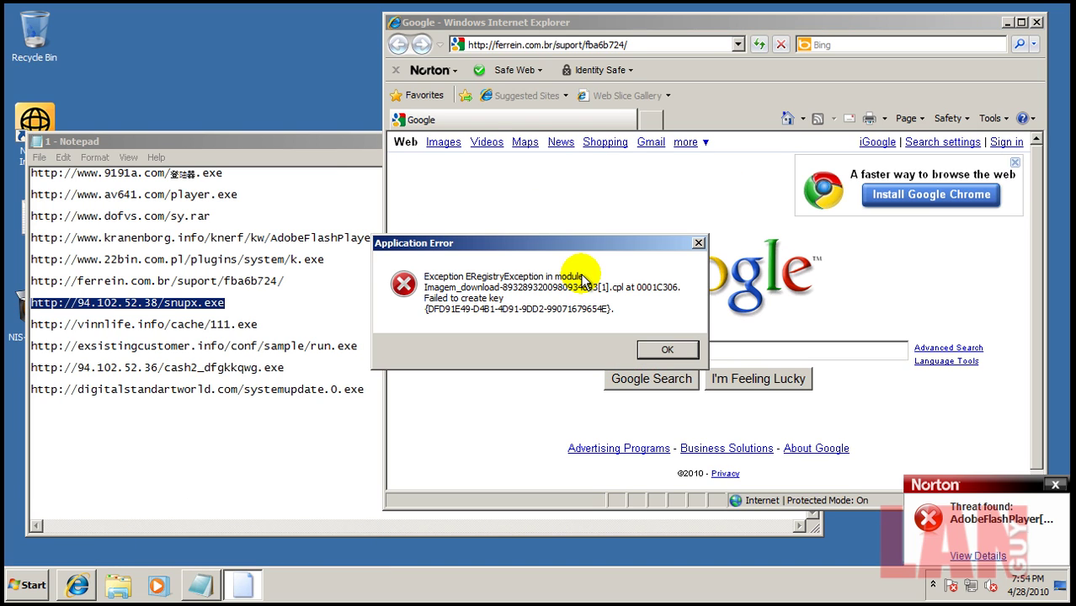
pyautogui.click(665, 349)
# - Load the copied 94.102.52.38 address and run snupx.exe, cancelling the Program Compatibility Assistant for the .cpl file
pyautogui.hotkey('ctrl', 'v')
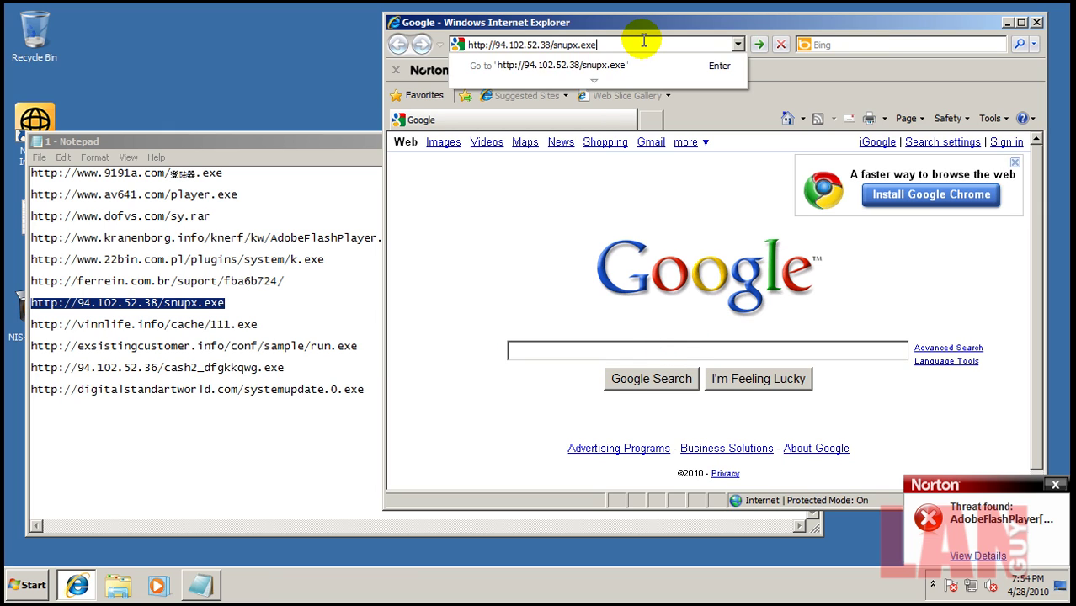
pyautogui.press('Return')
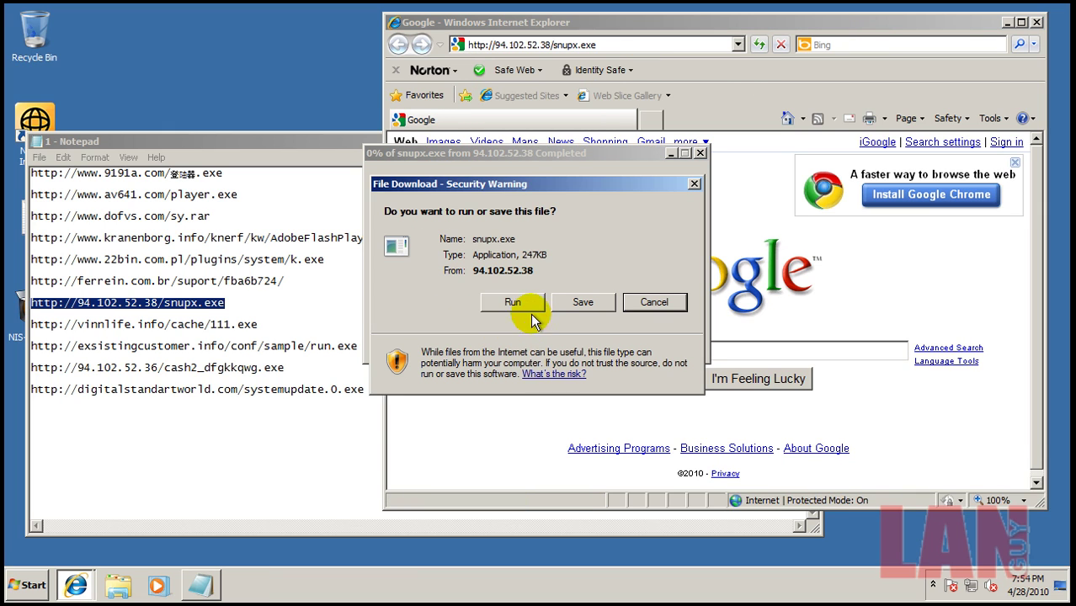
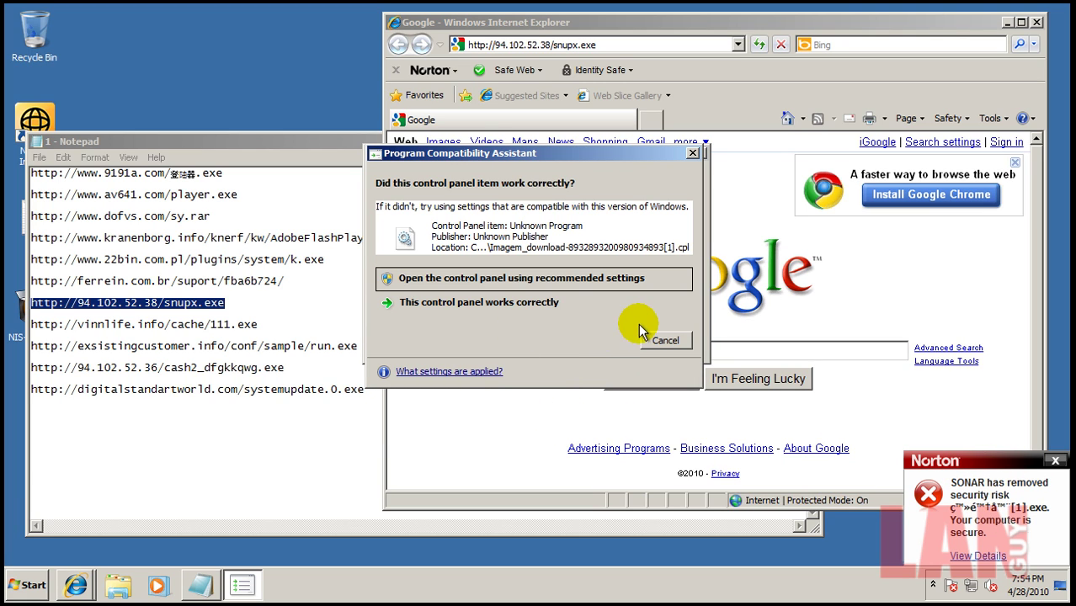
pyautogui.click(660, 340)
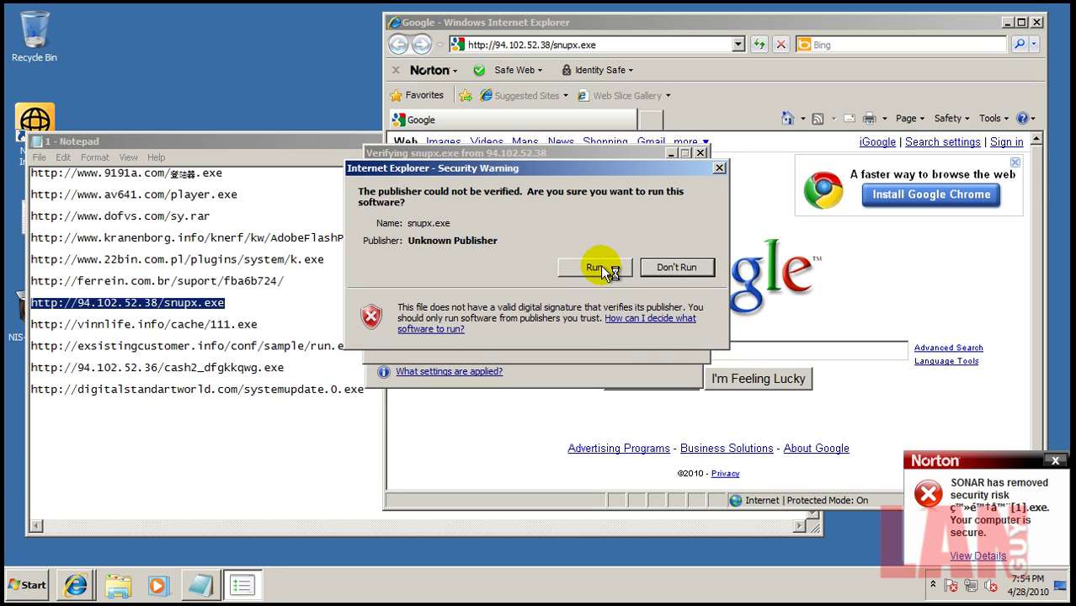
pyautogui.click(600, 265)
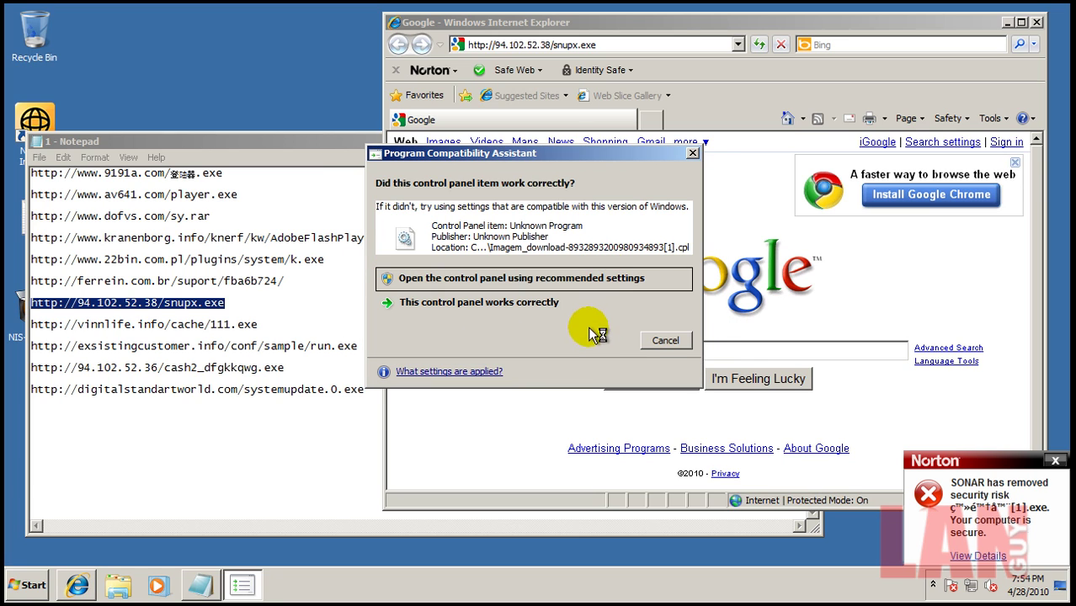
pyautogui.click(665, 341)
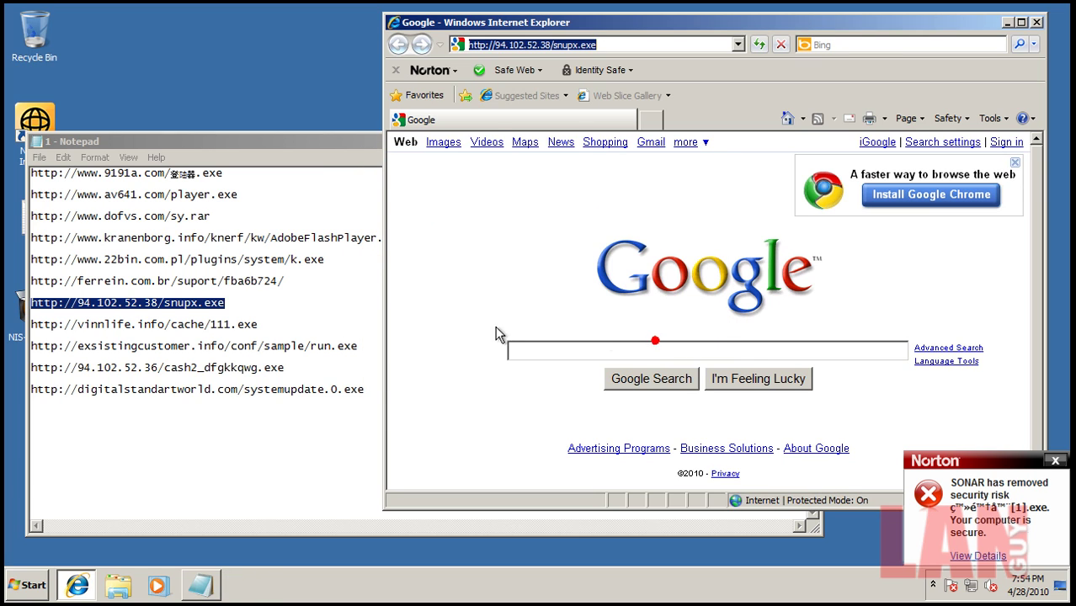
# - Copy the vinnlife.info URL for 111.exe from the text file
pyautogui.moveTo(266, 329); pyautogui.dragTo(31, 325)
pyautogui.rightClick(243, 323)
pyautogui.click(285, 374)
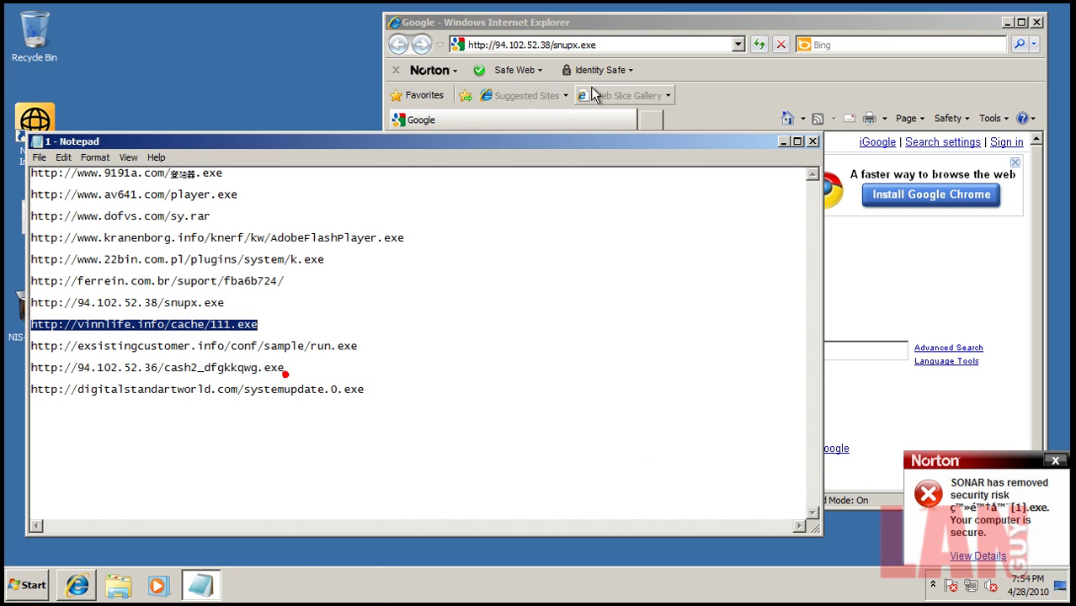
# - Load the copied vinnlife.info address in Internet Explorer and choose to run 111.exe
pyautogui.click(614, 46)
pyautogui.click(623, 45)
pyautogui.hotkey('ctrl', 'v')
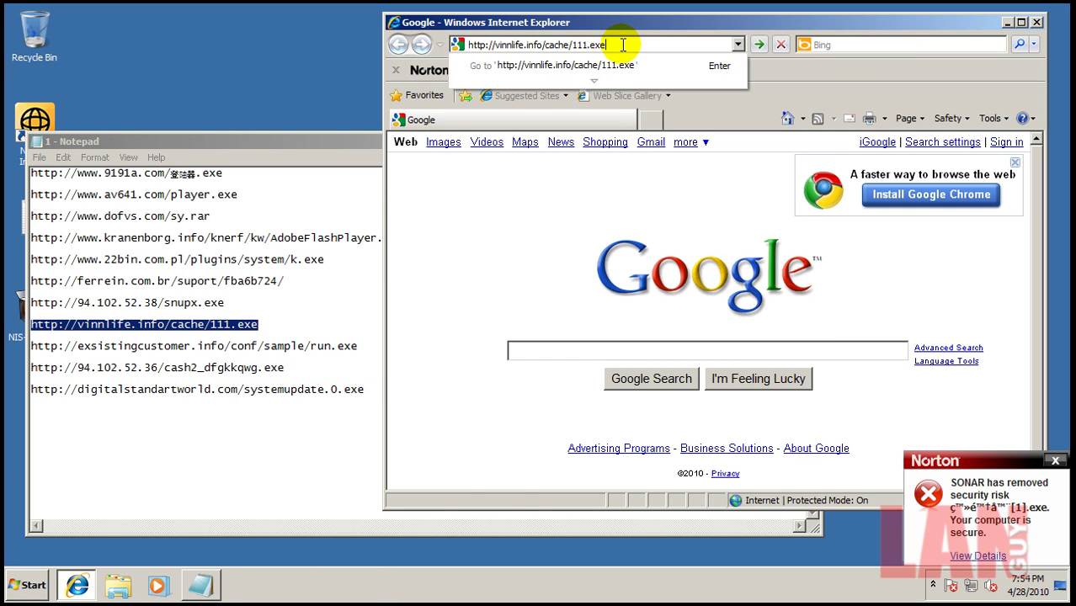
pyautogui.press('Return')
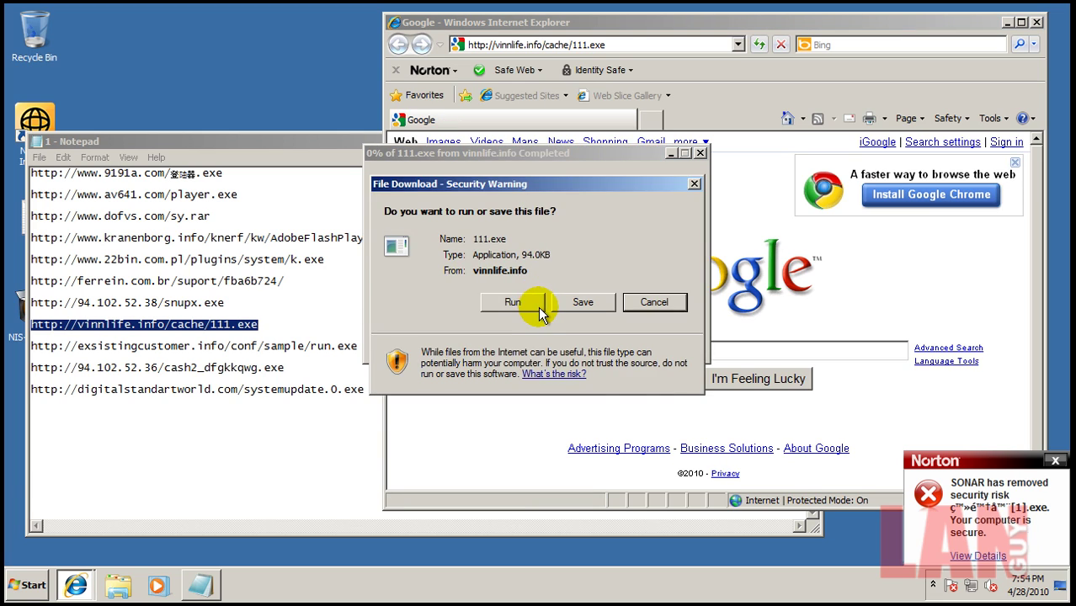
pyautogui.click(527, 301)
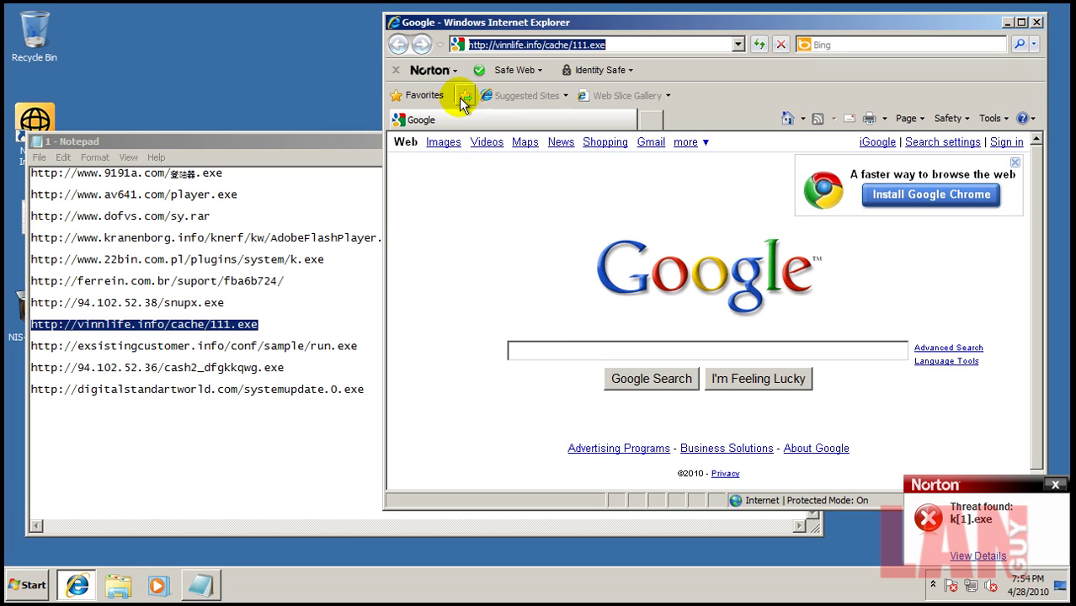
# - Copy the exsistingcustomer.info URL for run.exe from the text file, undoing the accidental paste over that line
pyautogui.click(371, 354)
pyautogui.hotkey('shift', 'Home')
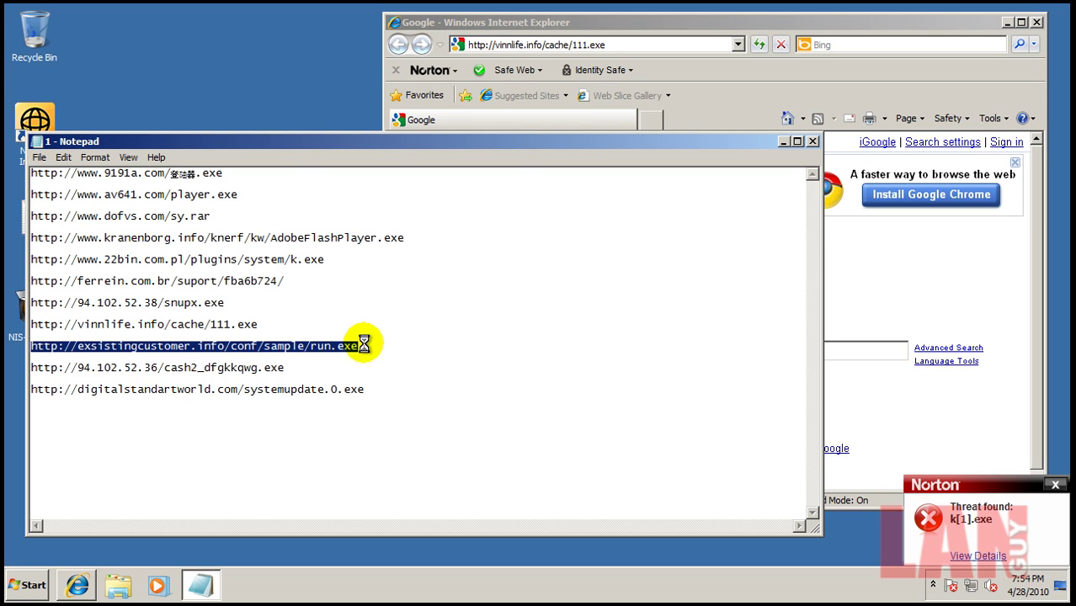
pyautogui.hotkey('ctrl', 'v')
pyautogui.click(66, 157)
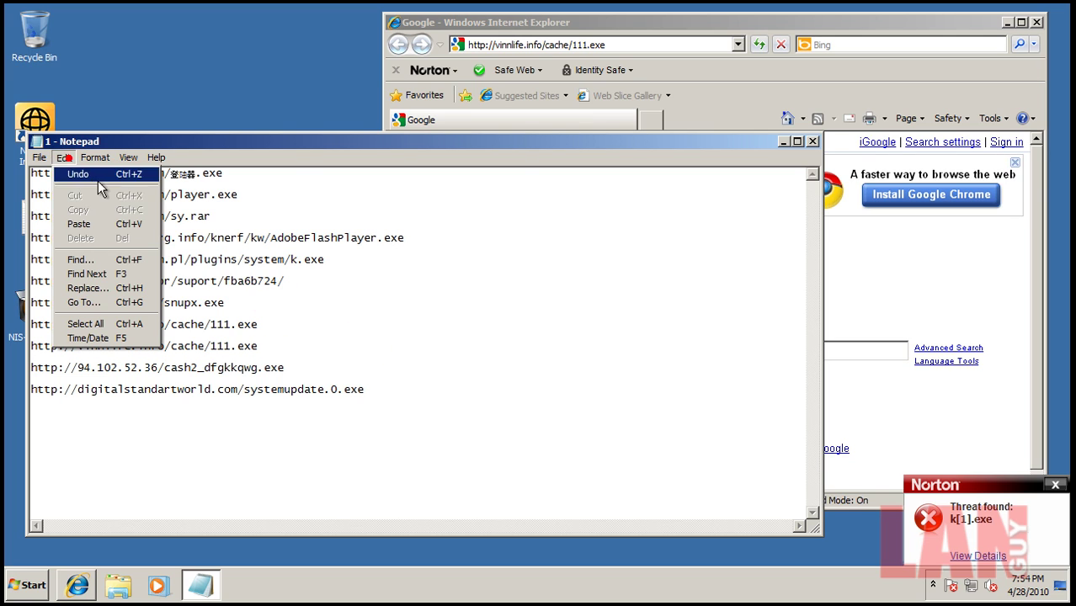
pyautogui.click(102, 176)
pyautogui.rightClick(201, 346)
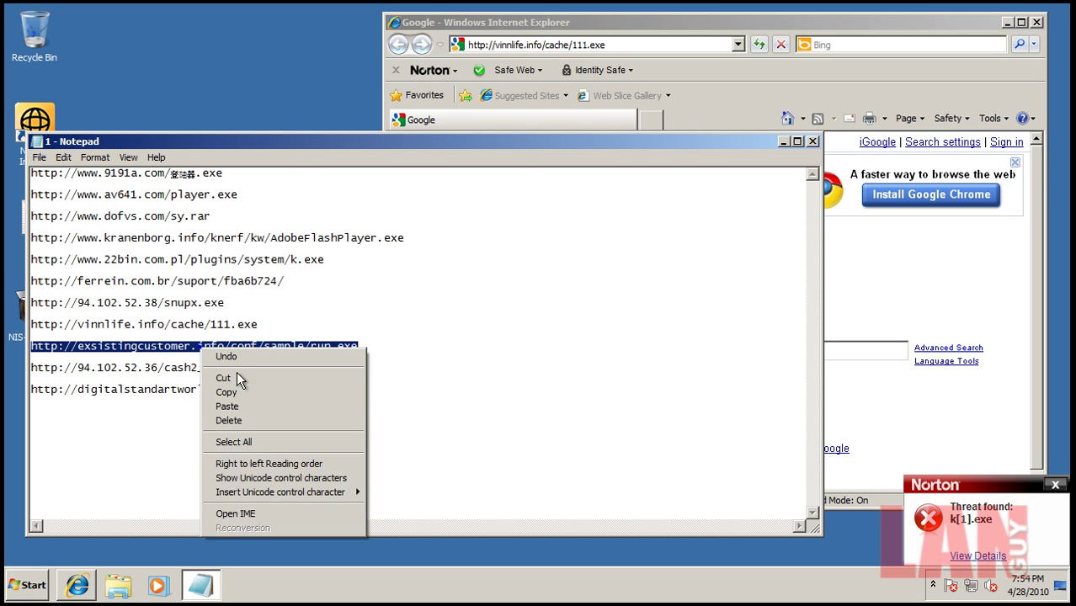
pyautogui.click(237, 392)
# - Load the copied exsistingcustomer.info address, run run.exe despite the unknown publisher, and close the Norton SONAR notification
pyautogui.click(616, 45)
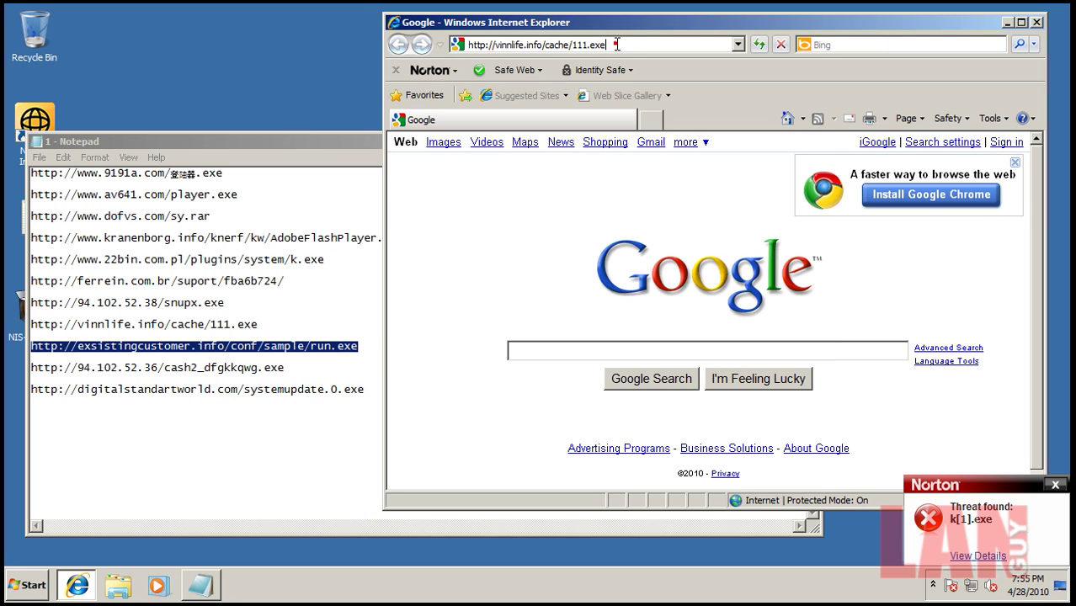
pyautogui.hotkey('ctrl', 'v')
pyautogui.press('Return')
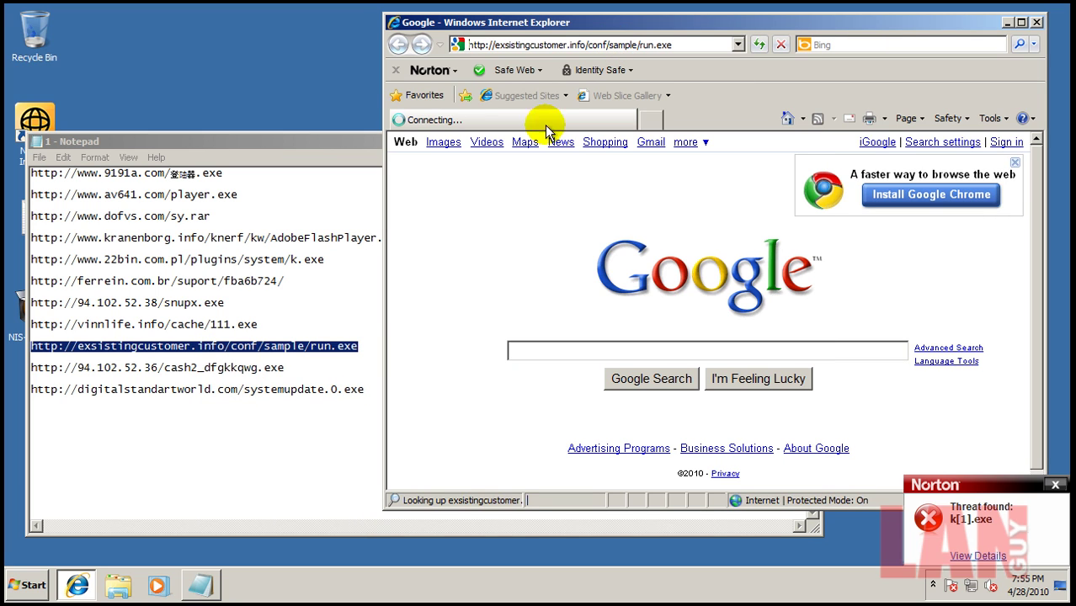
pyautogui.click(526, 303)
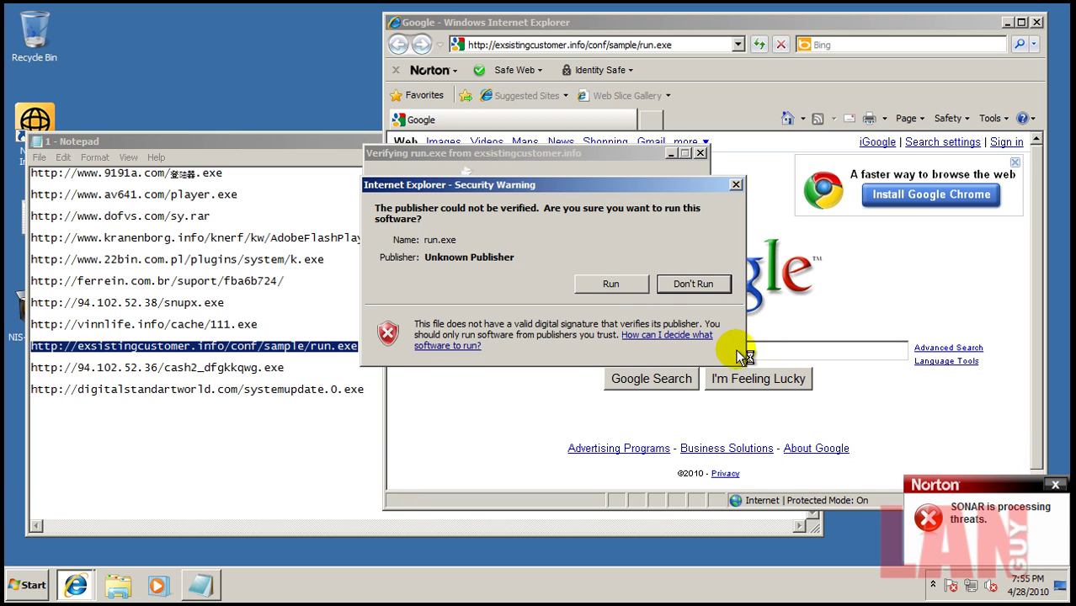
pyautogui.click(615, 283)
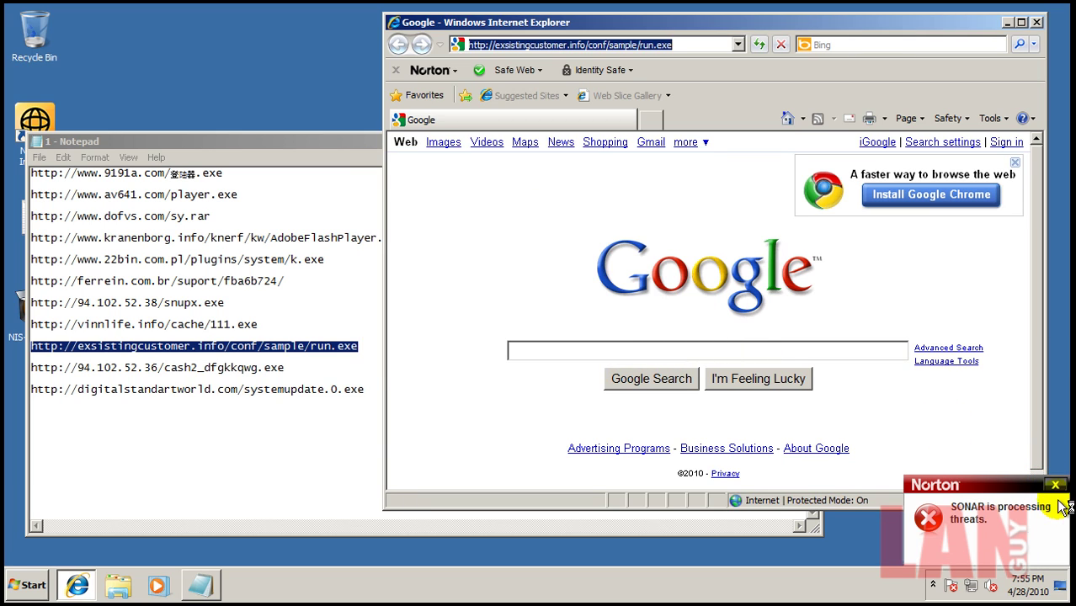
pyautogui.click(1057, 488)
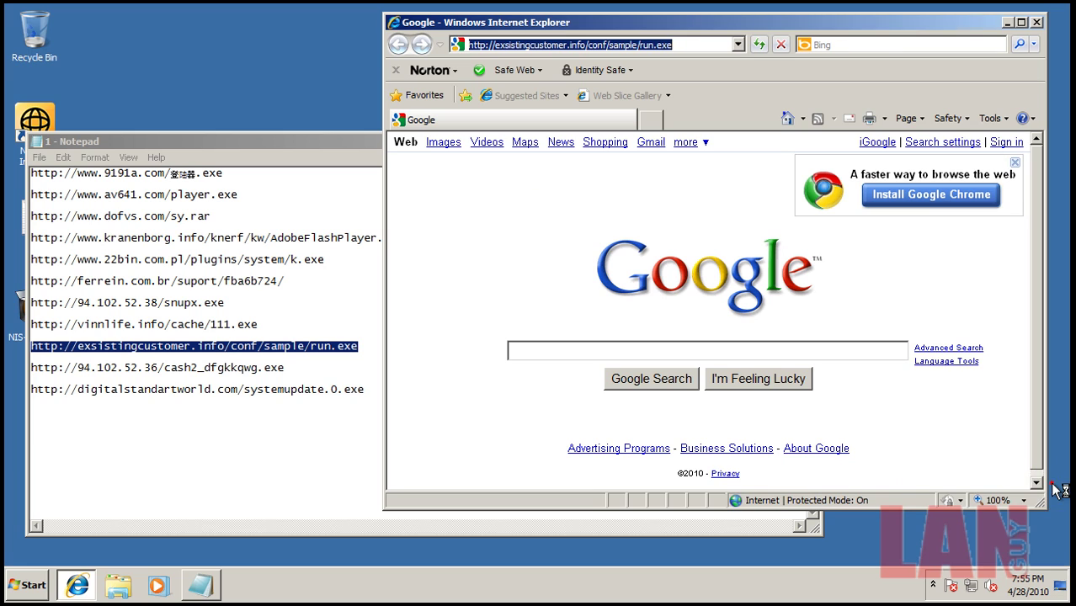
# - Copy the 94.102.52.36 URL for cash2_dfgkkqwg.exe from the text file
pyautogui.click(304, 368)
pyautogui.hotkey('shift', 'Home')
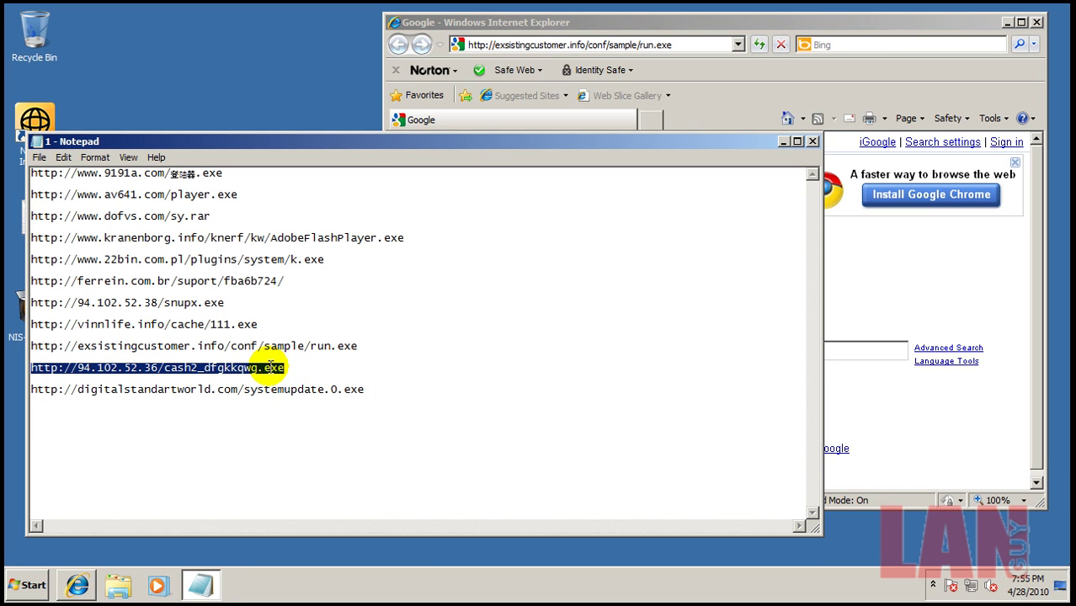
pyautogui.rightClick(271, 367)
pyautogui.click(305, 409)
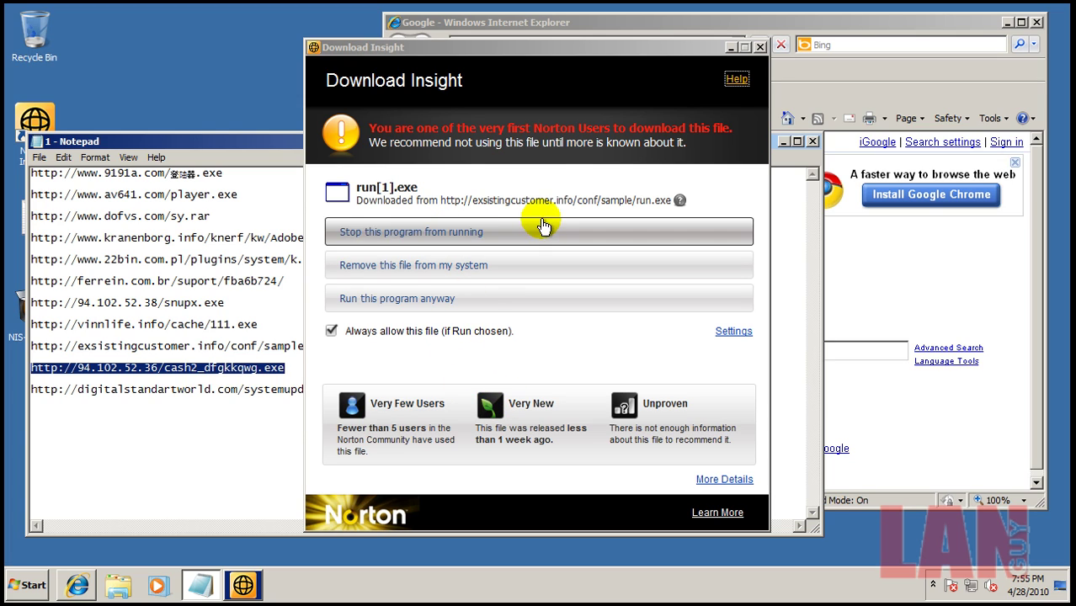
# - Stop run[1].exe from running, and load the copied 94.102.52.36 address in Internet Explorer to run cash2_dfgkkqwg.exe
pyautogui.click(441, 236)
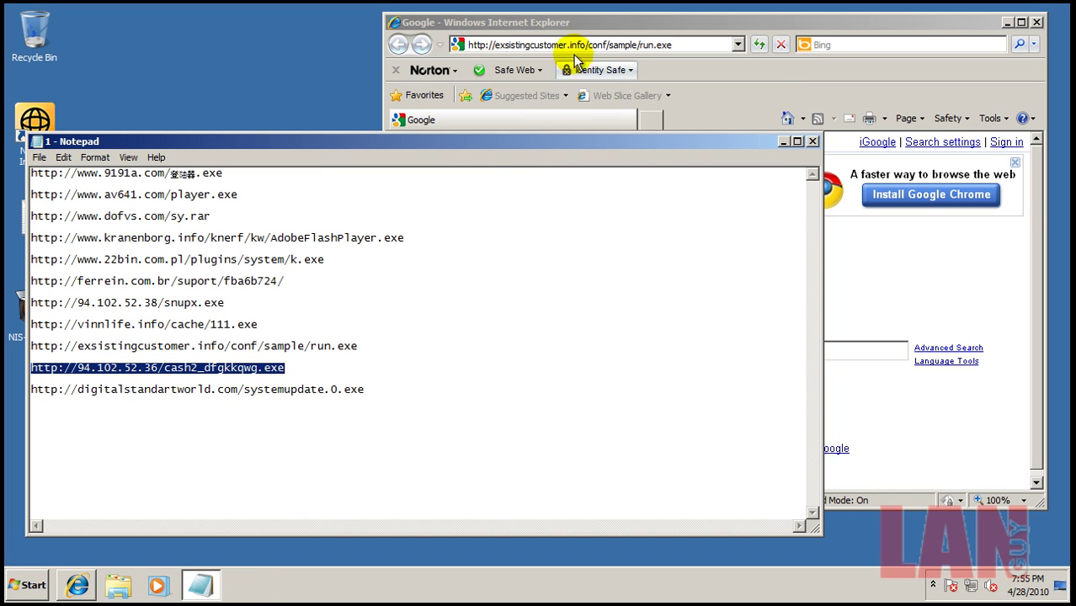
pyautogui.click(685, 42)
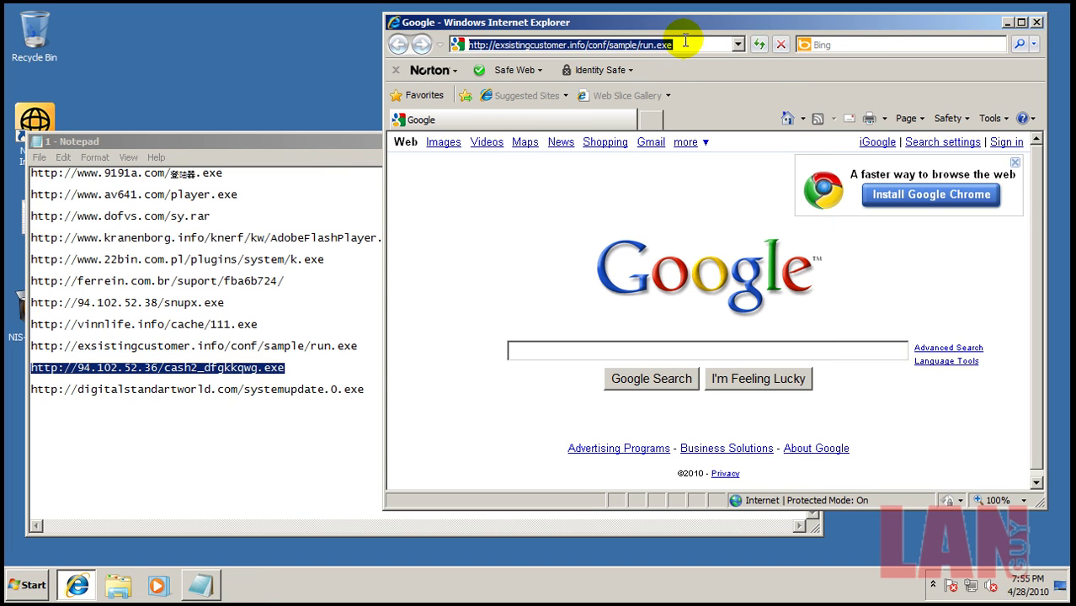
pyautogui.hotkey('ctrl', 'v')
pyautogui.press('Return')
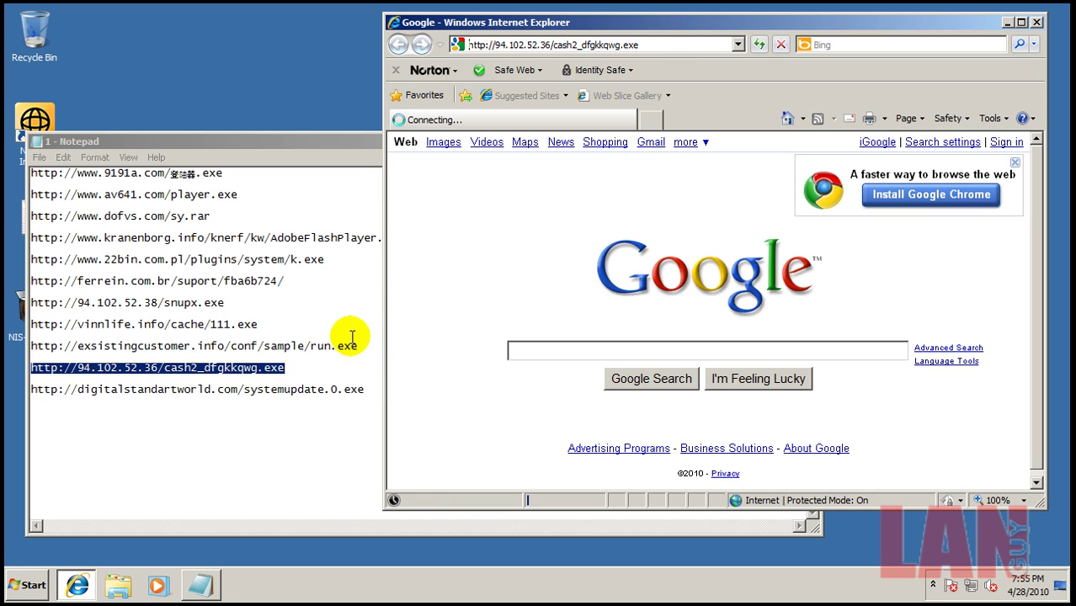
pyautogui.click(474, 303)
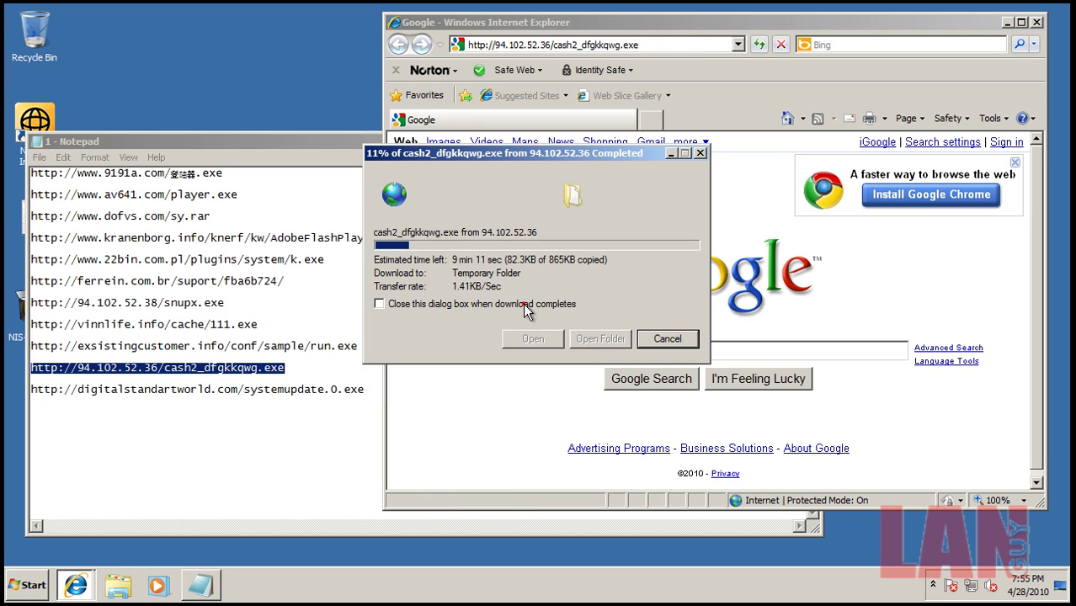
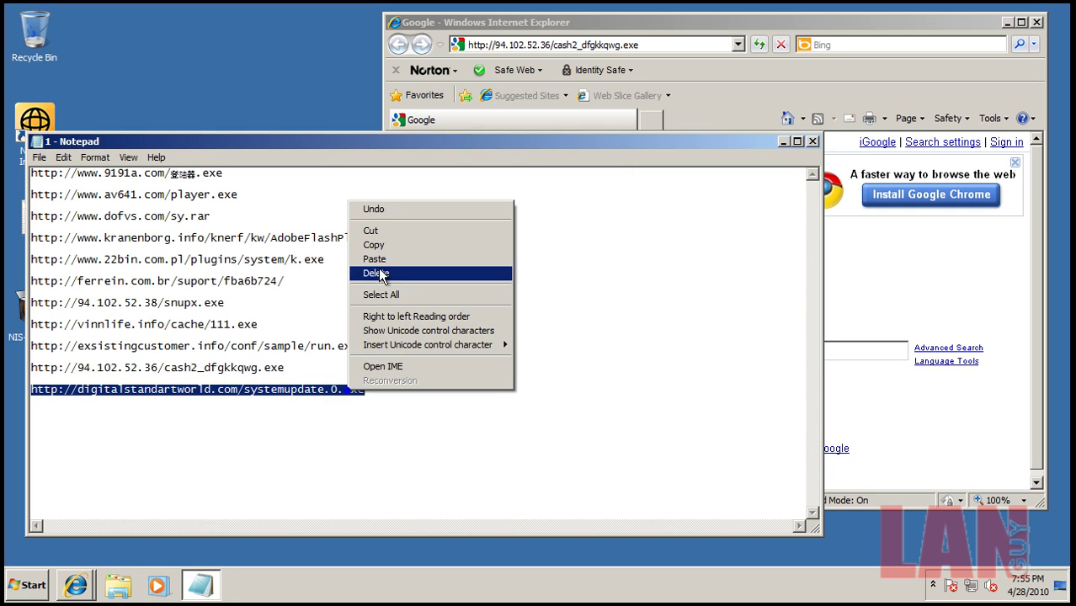
# - Copy the digitalstandartworld.com URL for systemupdate.0.exe, close the text file, and return to the cash2_dfgkkqwg.exe download dialog
pyautogui.click(381, 243)
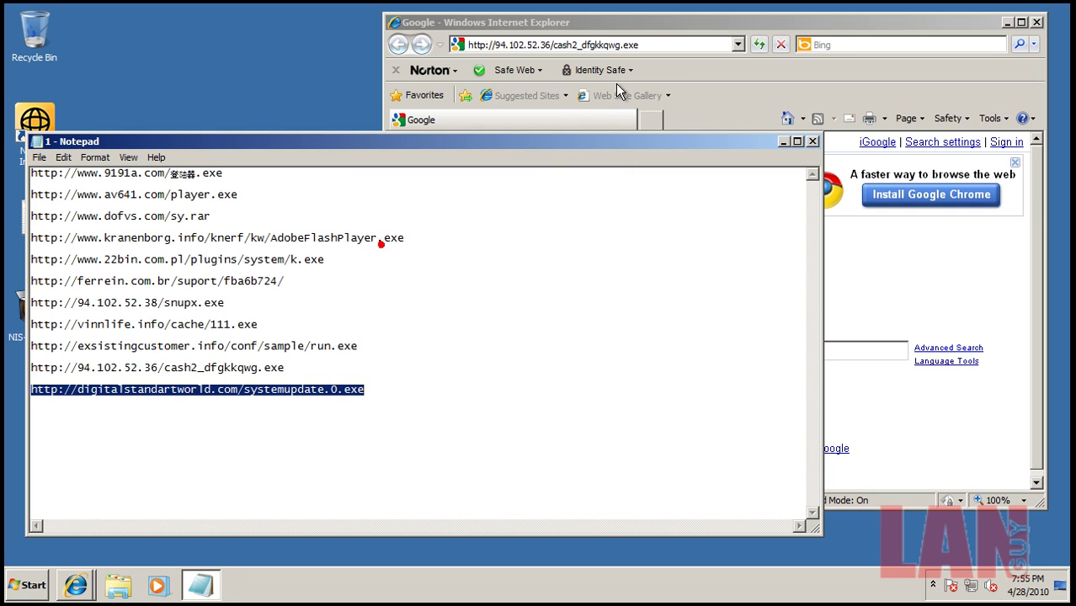
pyautogui.click(812, 141)
pyautogui.click(589, 310)
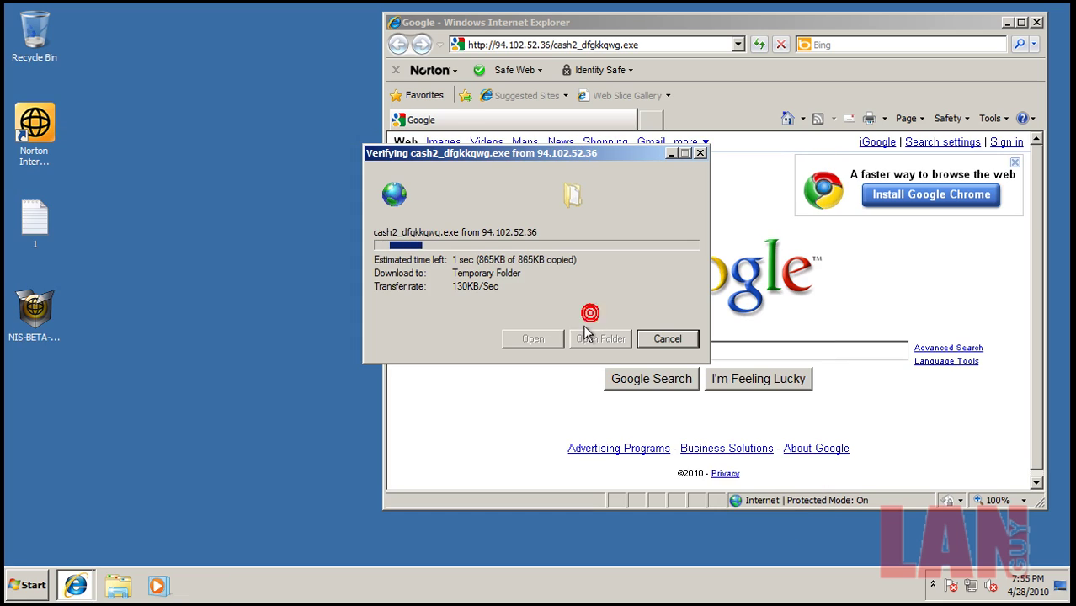
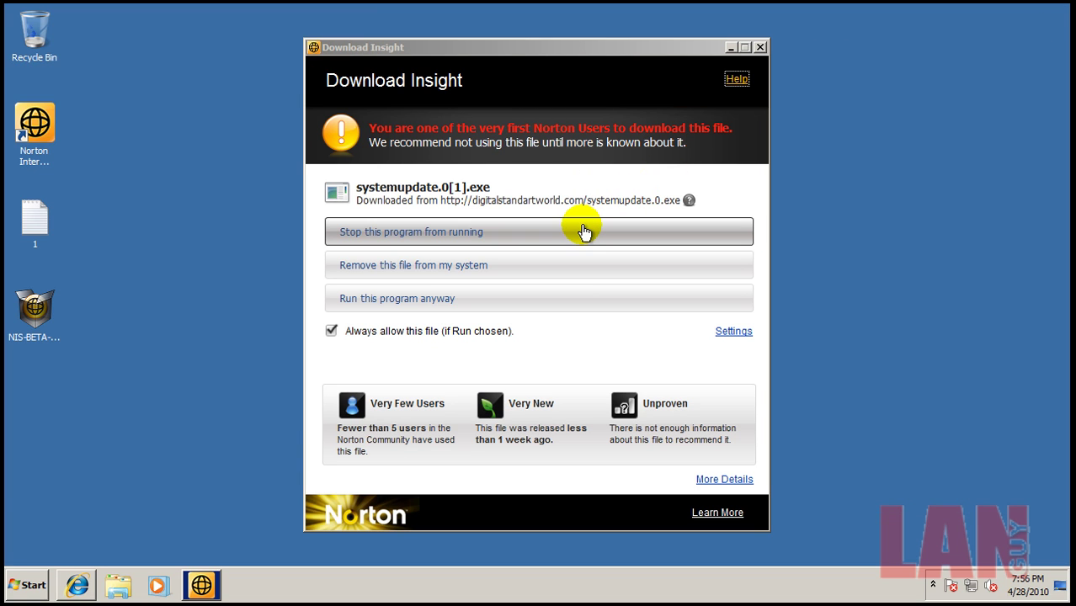
# - Stop systemupdate.0[1].exe from running in Download Insight and check the hidden notification area icons
pyautogui.click(532, 231)
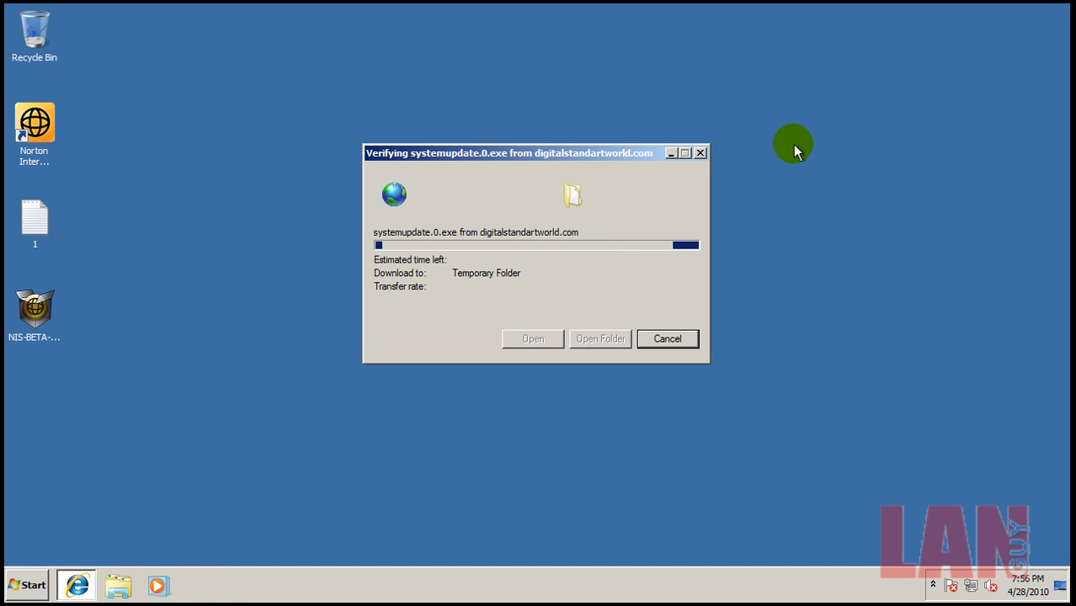
pyautogui.click(932, 584)
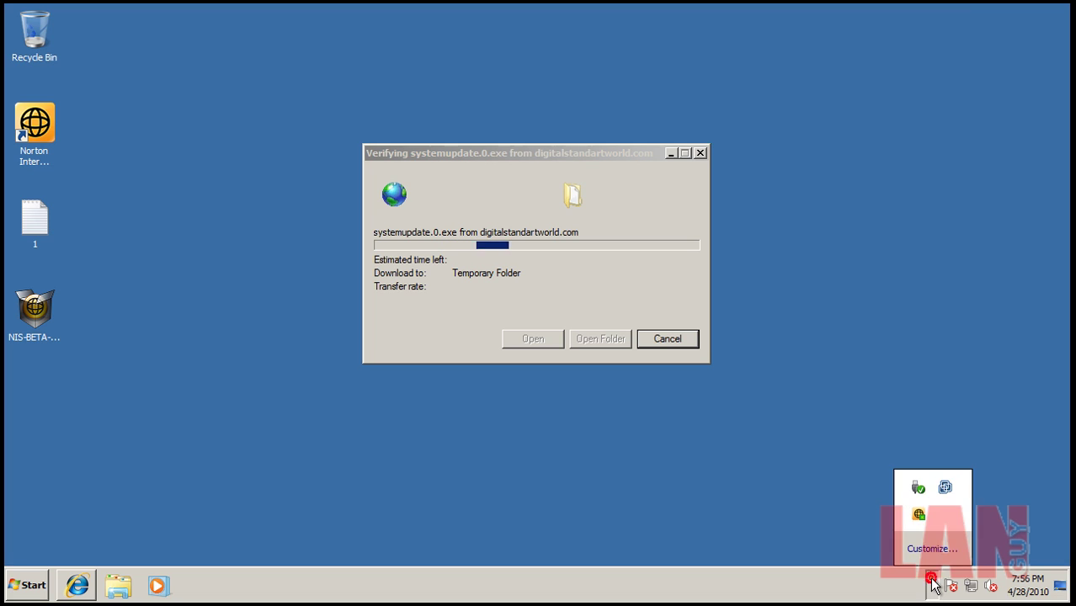
pyautogui.click(932, 585)
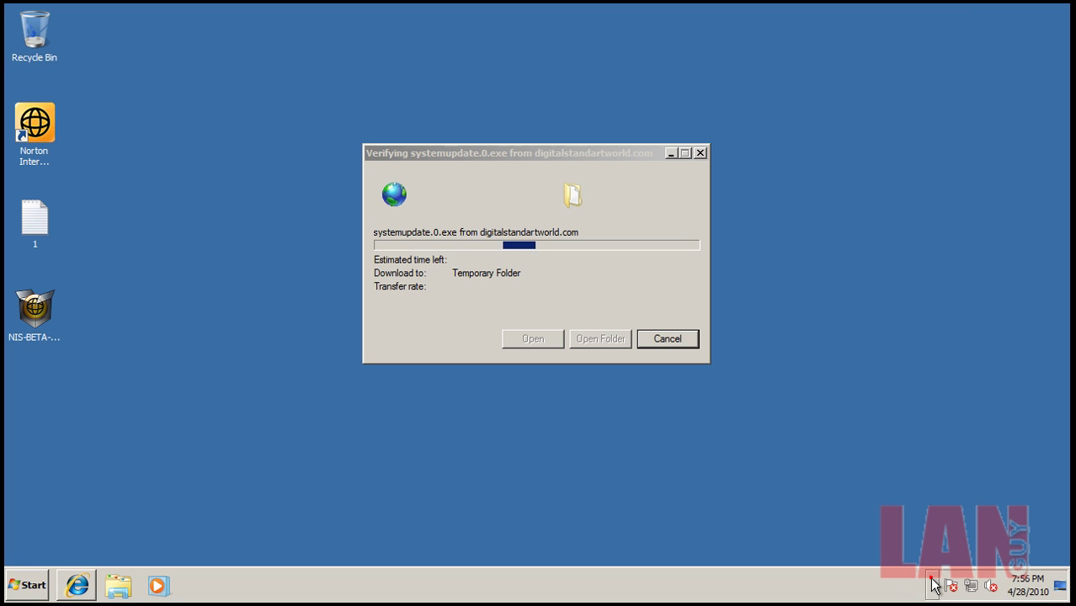
pyautogui.click(615, 161)
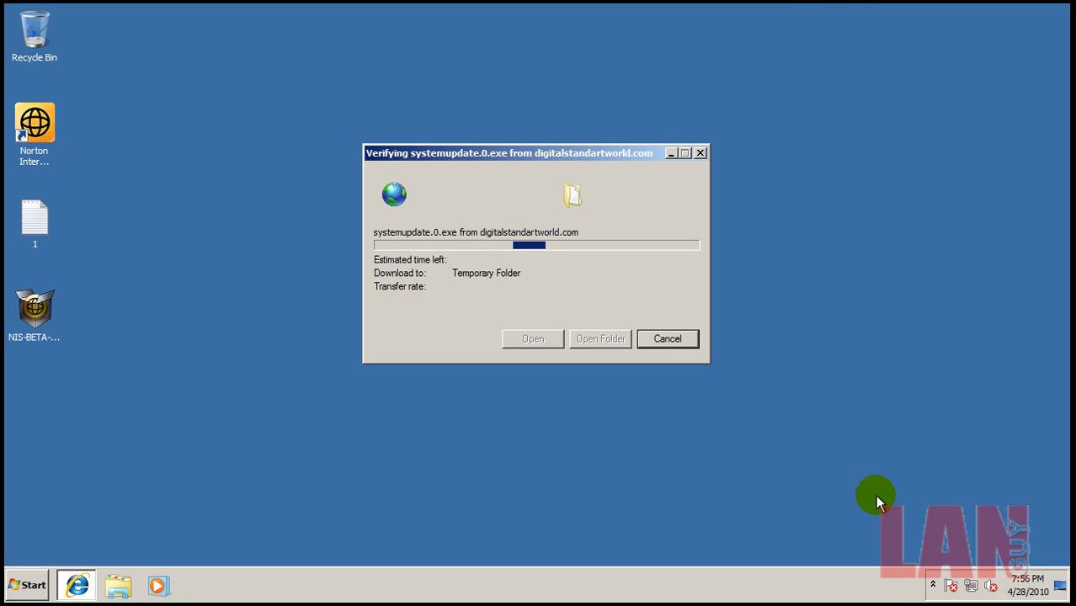
# - Open the Norton Internet Security main window and postpone the product activation
pyautogui.click(931, 584)
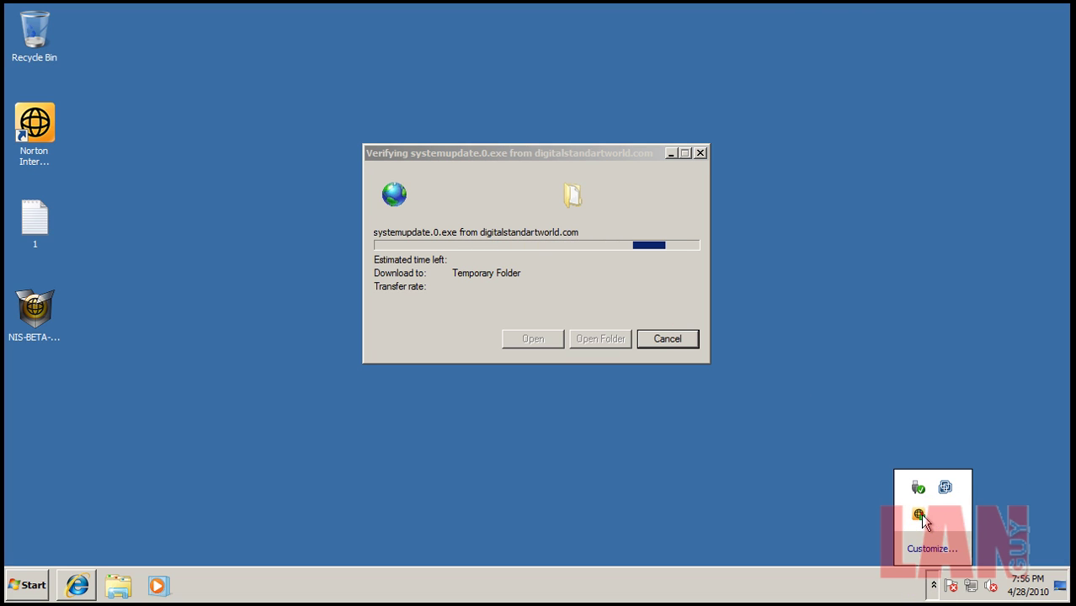
pyautogui.click(920, 513)
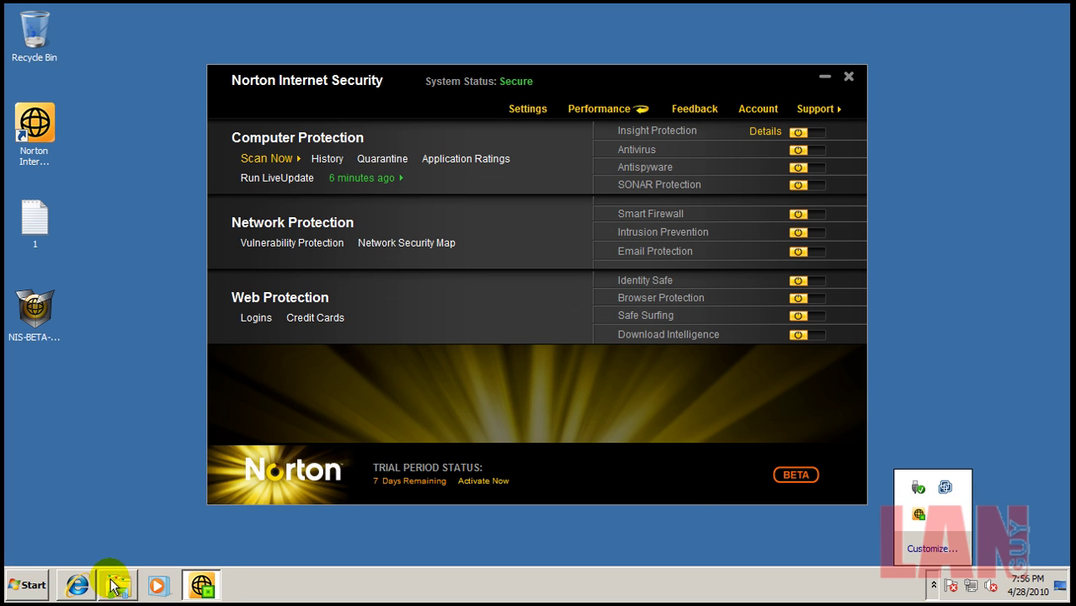
pyautogui.click(76, 583)
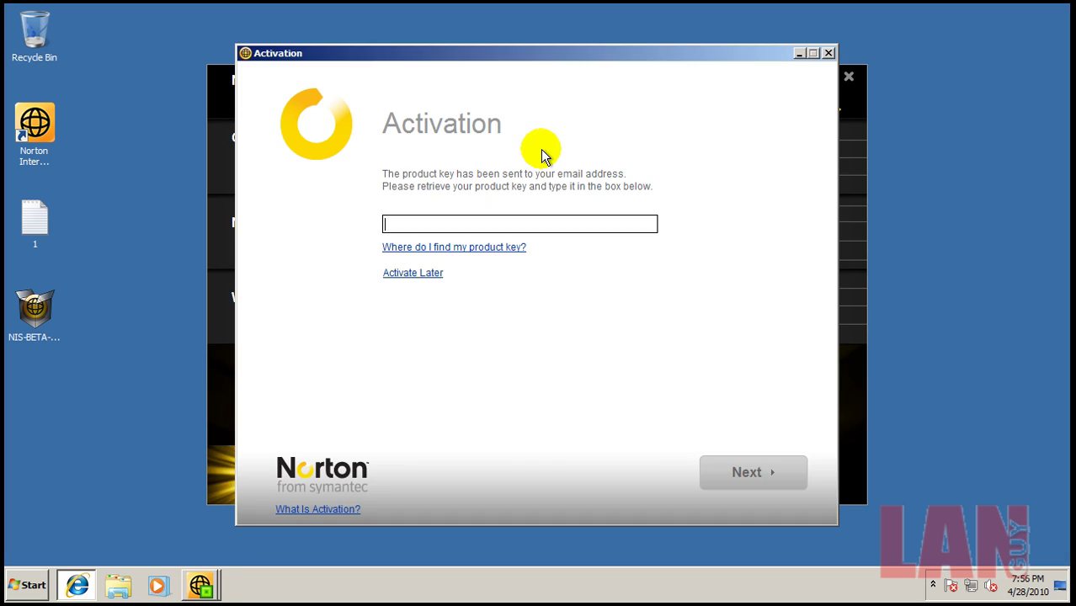
pyautogui.click(428, 270)
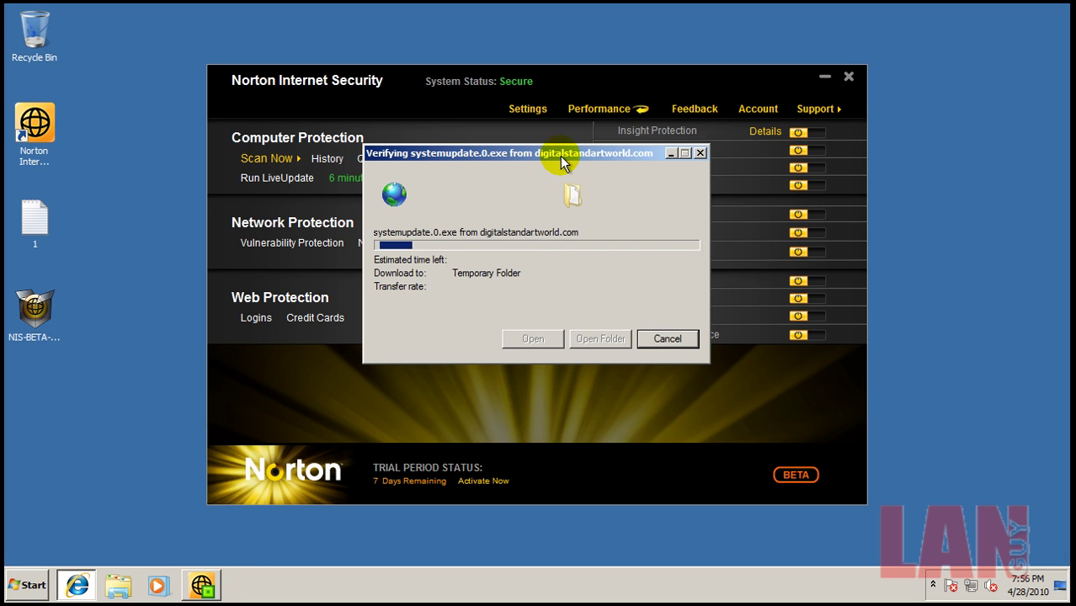
pyautogui.moveTo(579, 154); pyautogui.dragTo(274, 53)
pyautogui.click(564, 76)
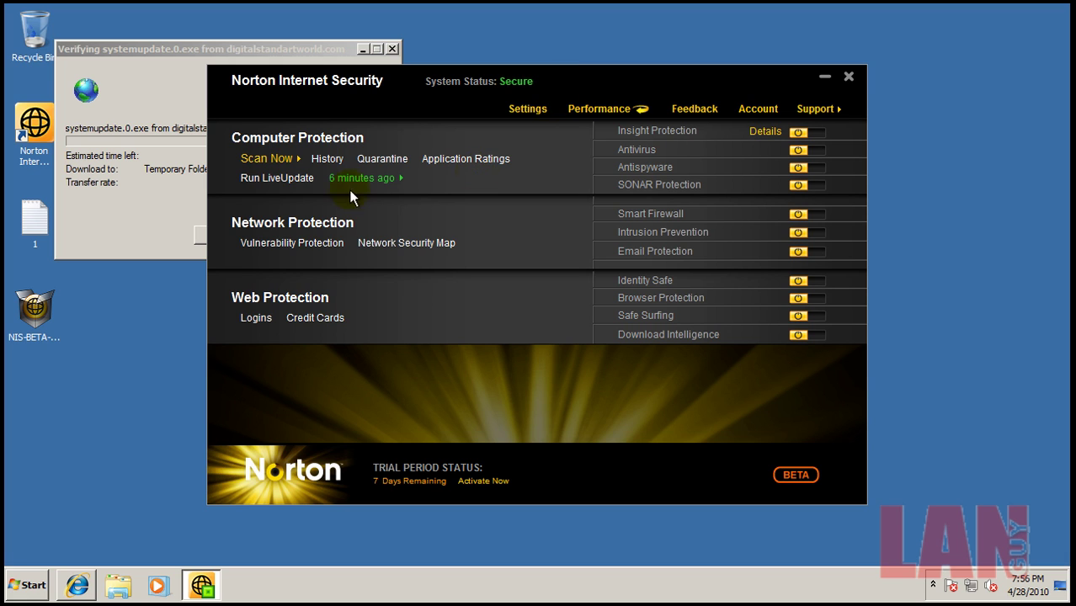
pyautogui.click(298, 160)
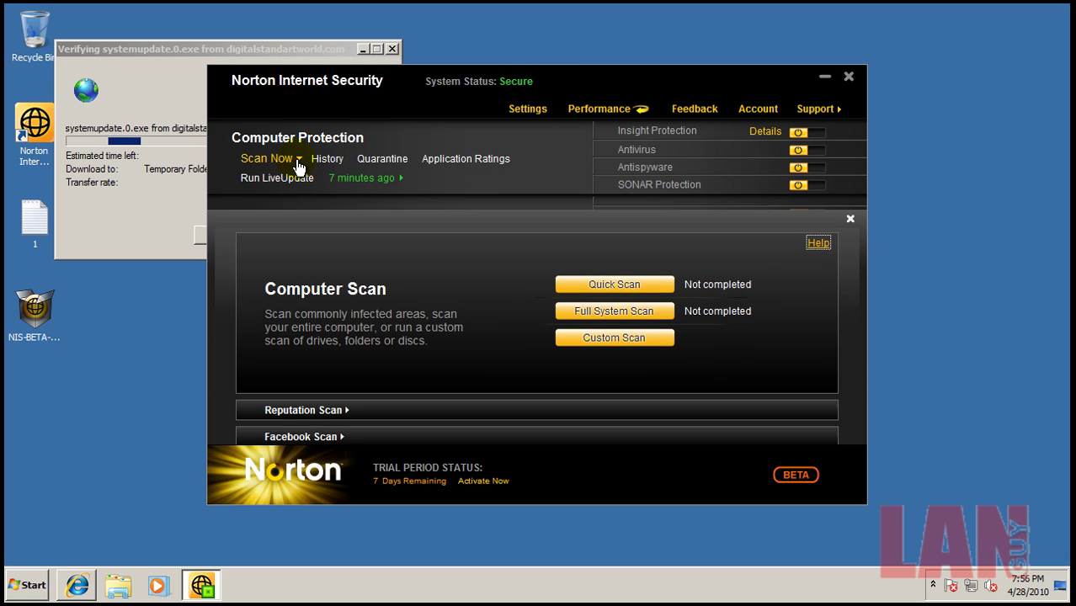
pyautogui.click(173, 45)
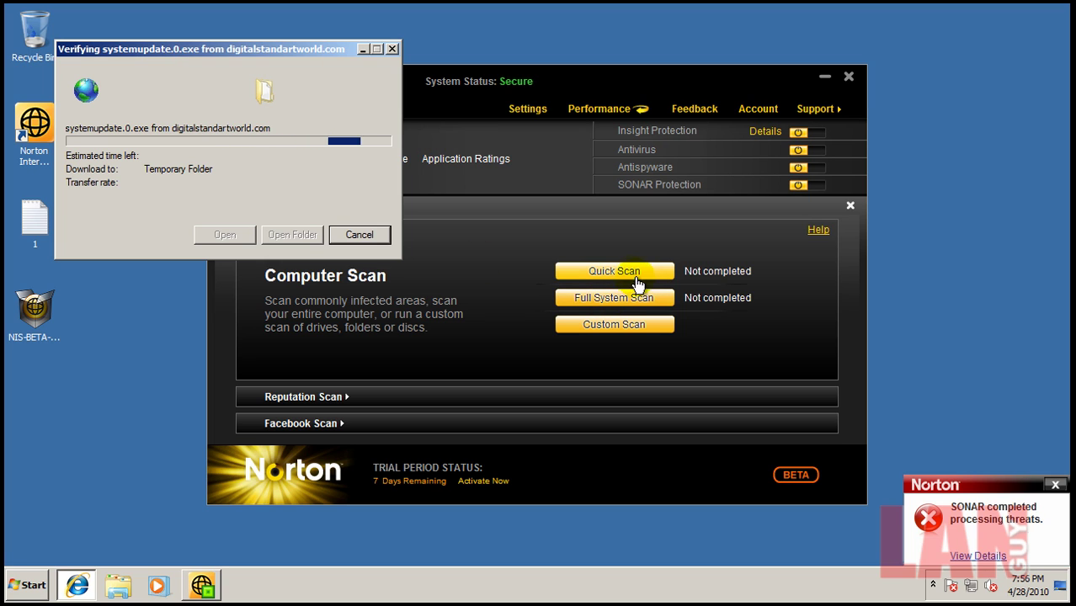
# - View the Norton threat notification details, review the recent Security History entries, and close the history
pyautogui.click(996, 556)
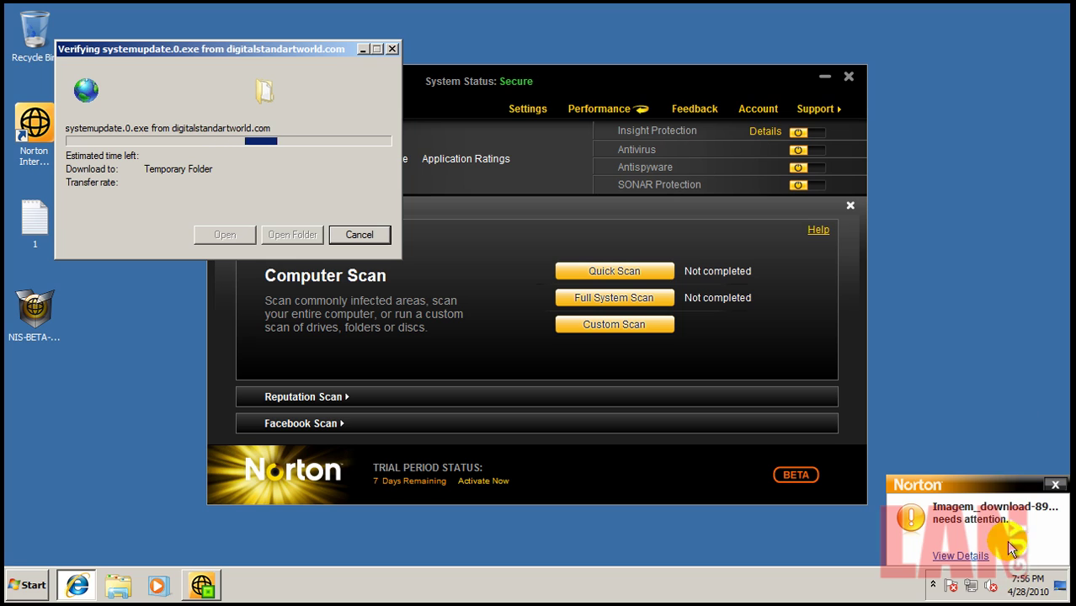
pyautogui.click(966, 562)
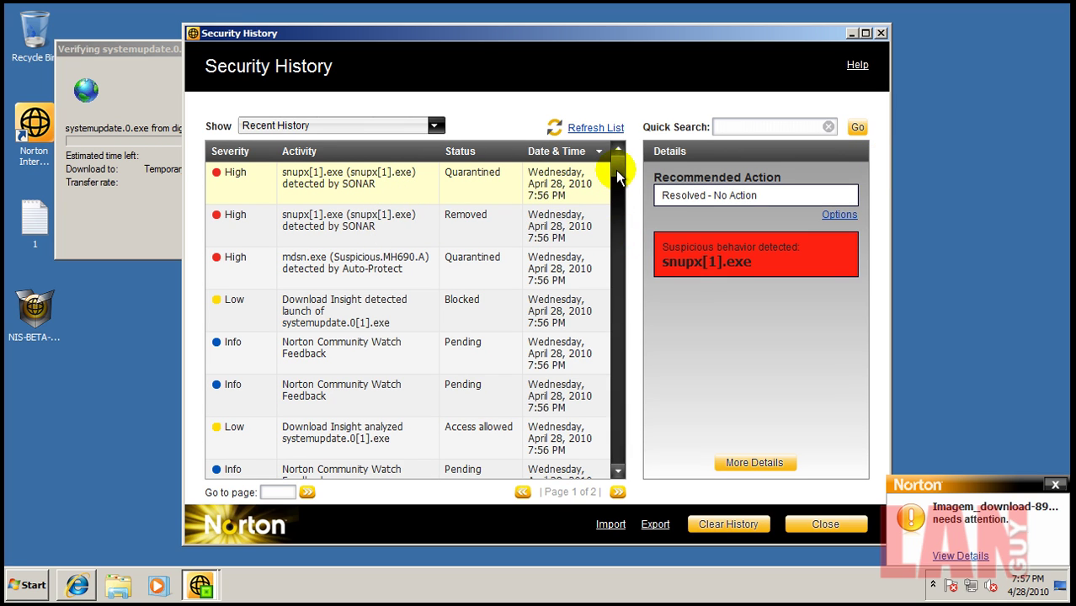
pyautogui.moveTo(617, 175); pyautogui.dragTo(614, 236)
pyautogui.moveTo(615, 244); pyautogui.dragTo(612, 154)
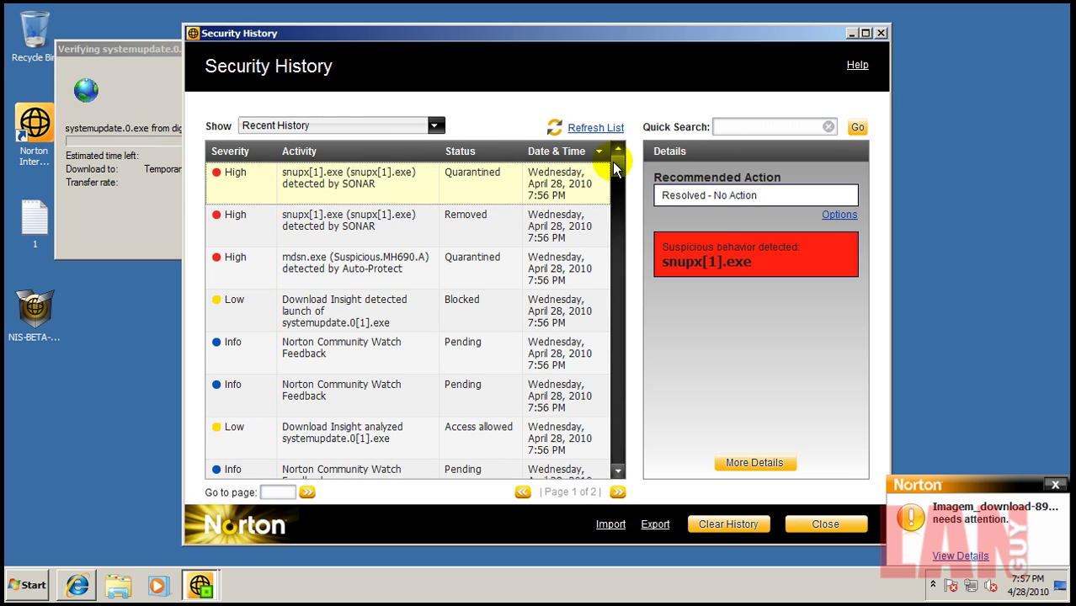
pyautogui.click(881, 33)
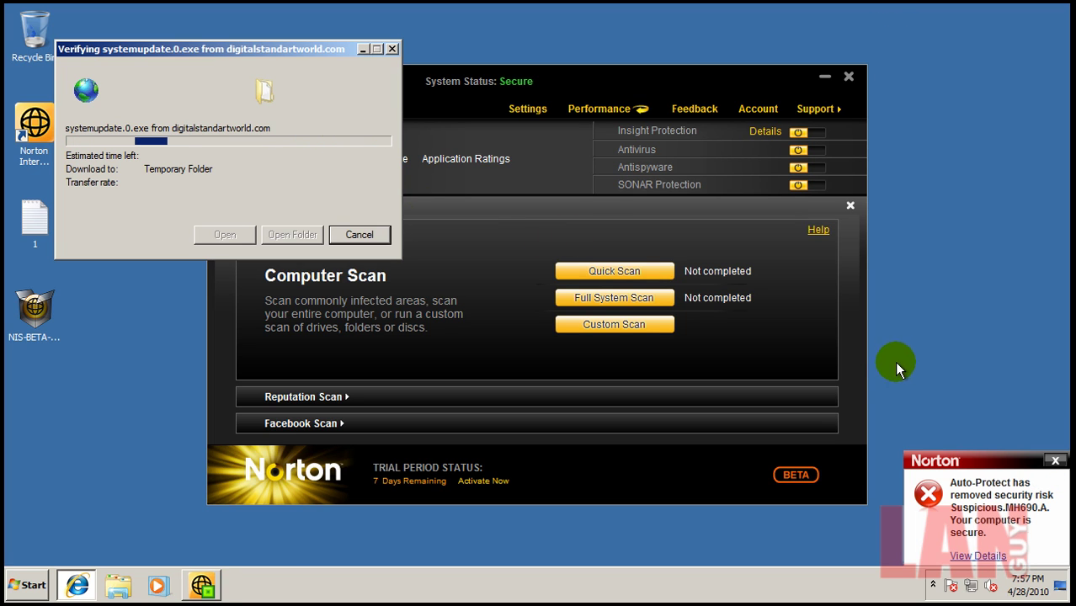
# - Remove systemupdate.0[1].exe from the system through Download Insight, cancelling the network error and dismissing the Norton notifications
pyautogui.click(1064, 462)
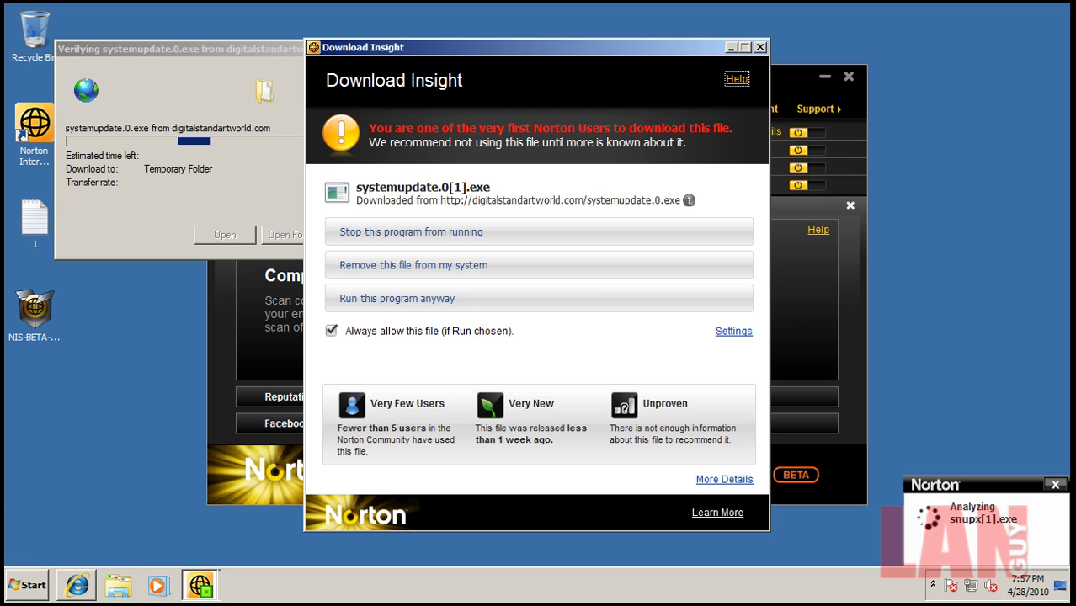
pyautogui.click(339, 268)
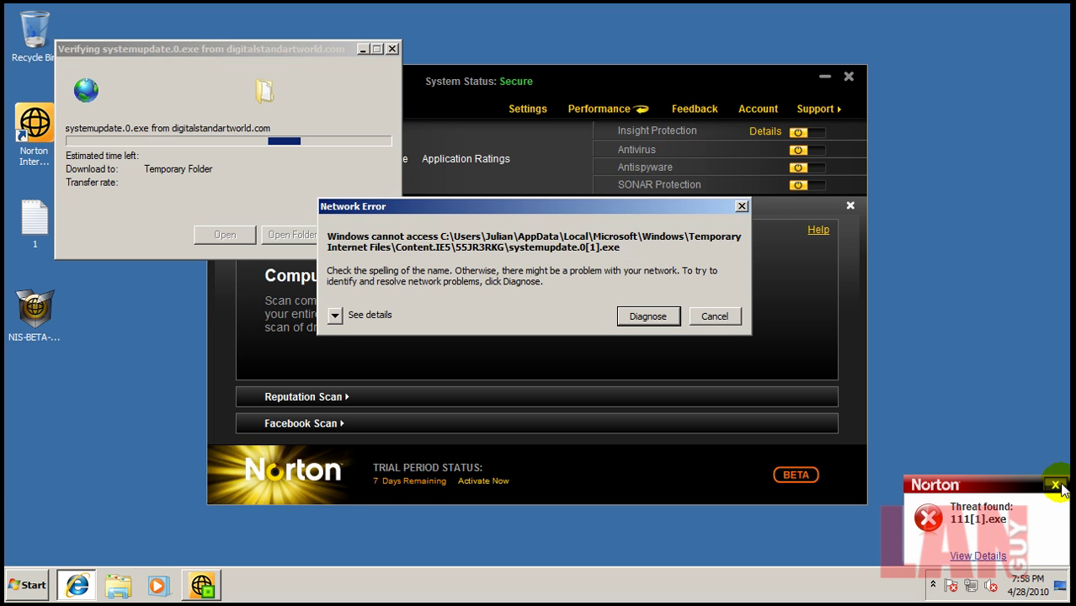
pyautogui.click(713, 317)
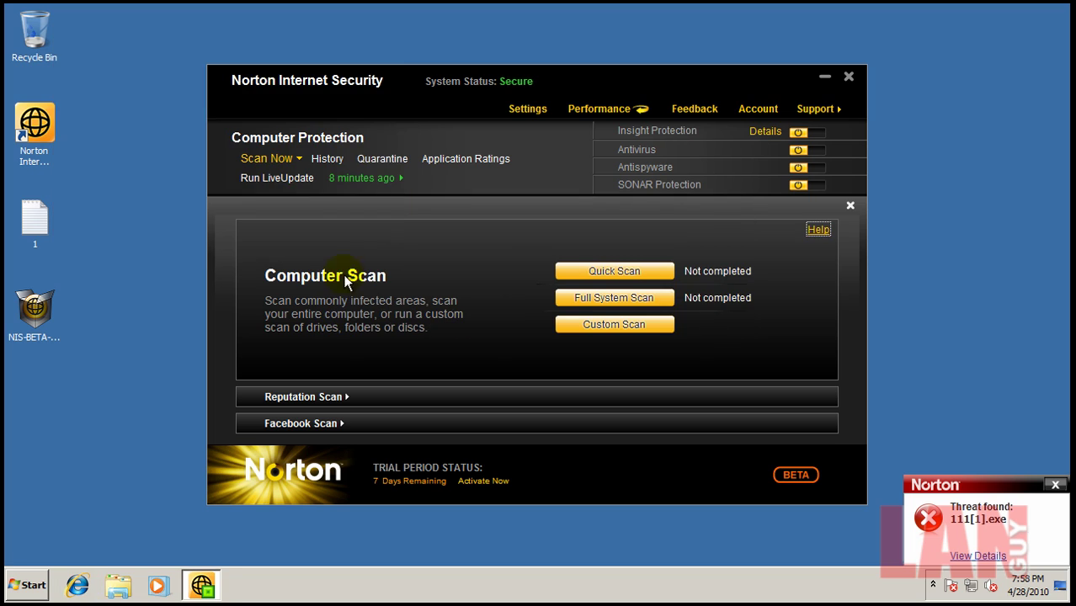
pyautogui.click(1059, 486)
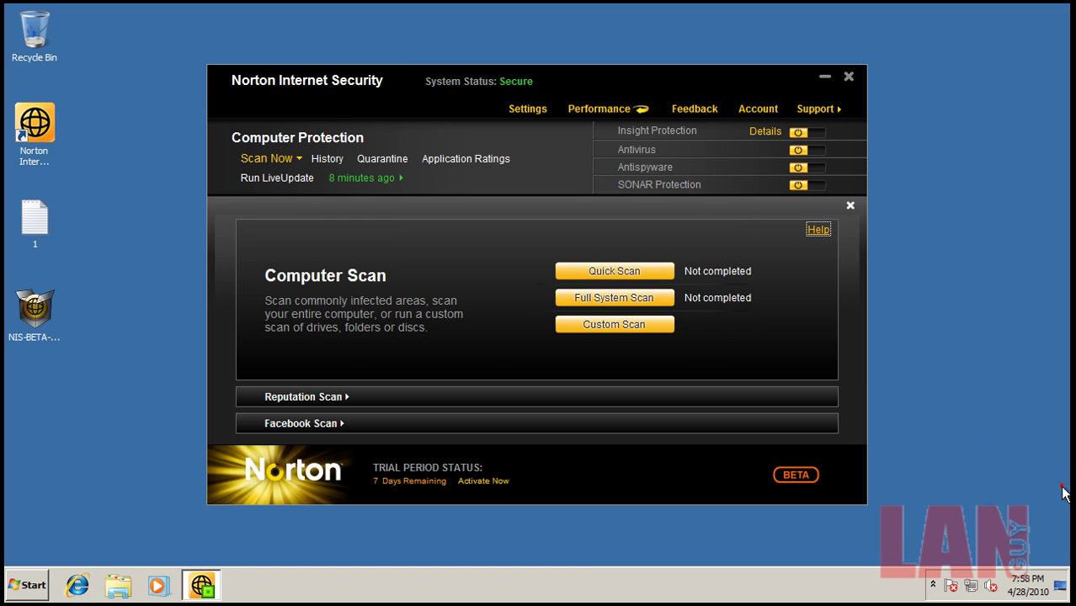
# - Close the Norton Internet Security window and check the hidden notification area icons
pyautogui.click(848, 76)
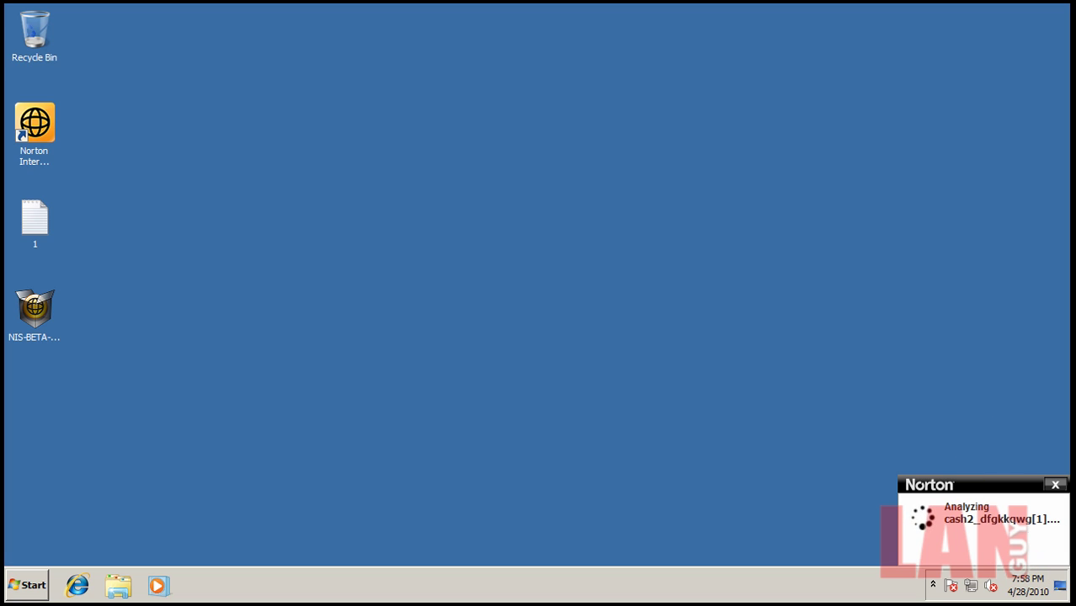
pyautogui.click(933, 584)
pyautogui.click(932, 584)
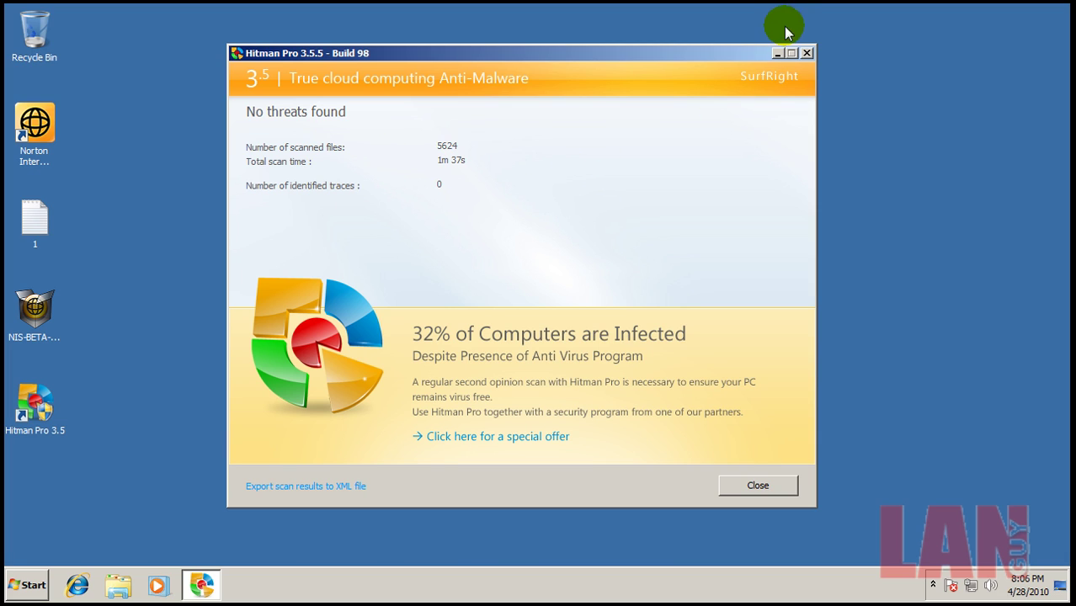
# - Close the Hitman Pro scan results and look over the hidden notification area icons
pyautogui.click(808, 54)
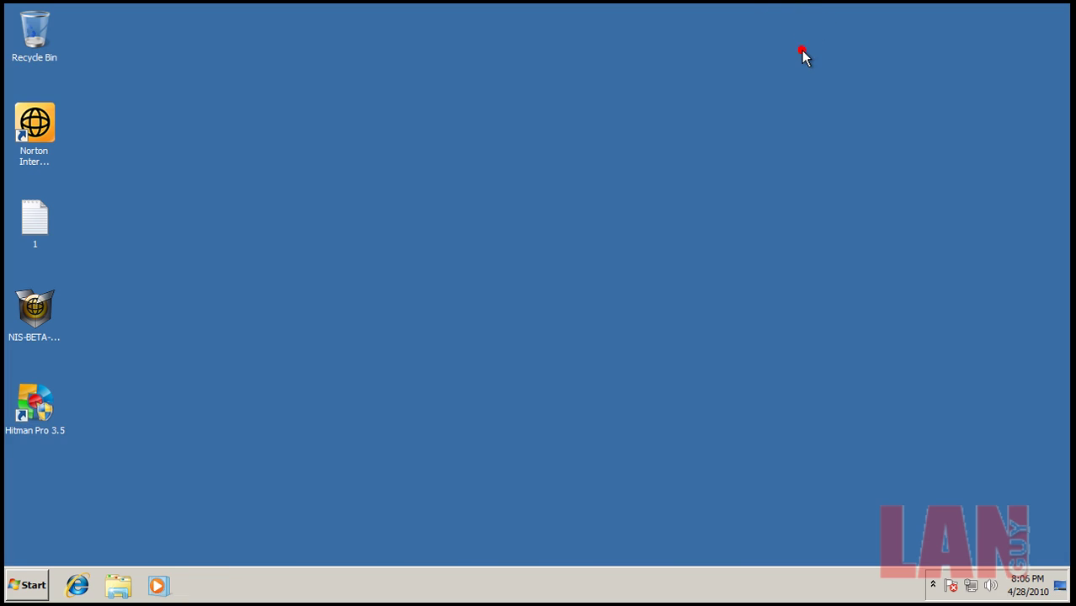
pyautogui.click(933, 585)
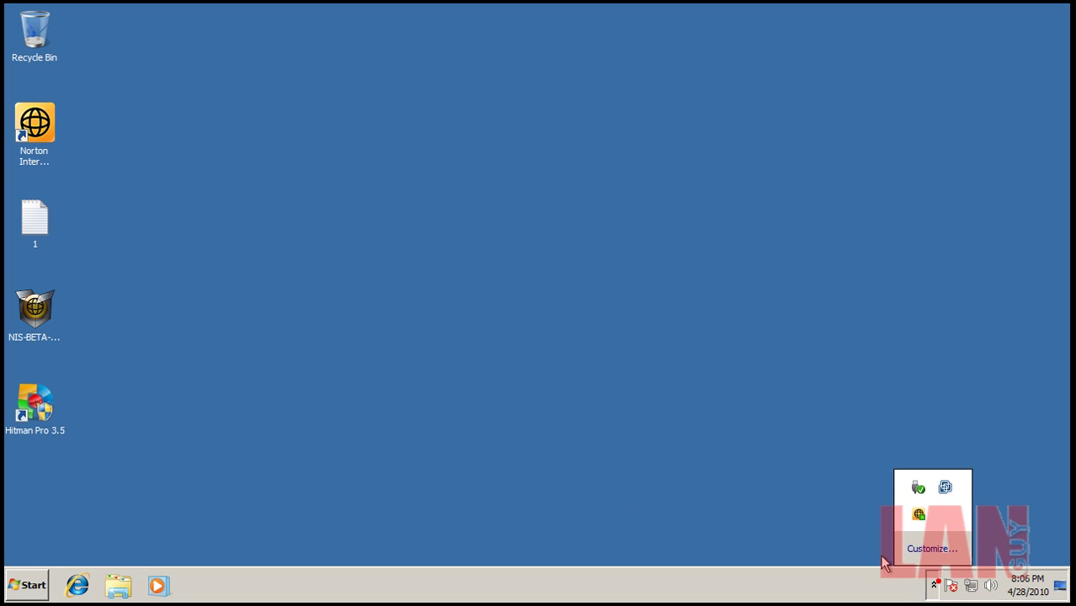
pyautogui.click(303, 583)
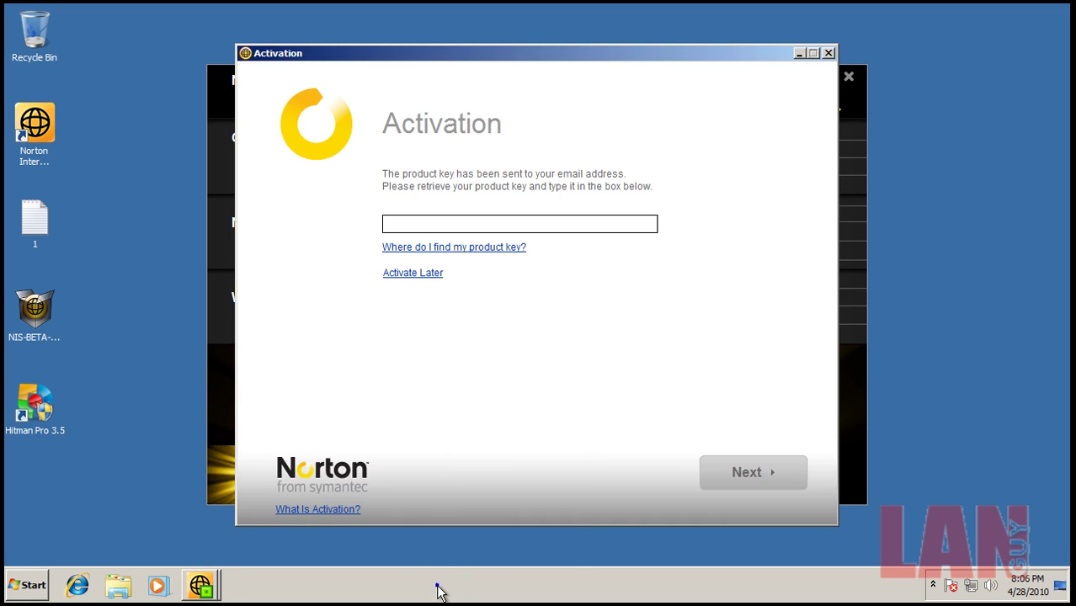
# - Postpone the Norton activation and start Windows Task Manager
pyautogui.rightClick(432, 581)
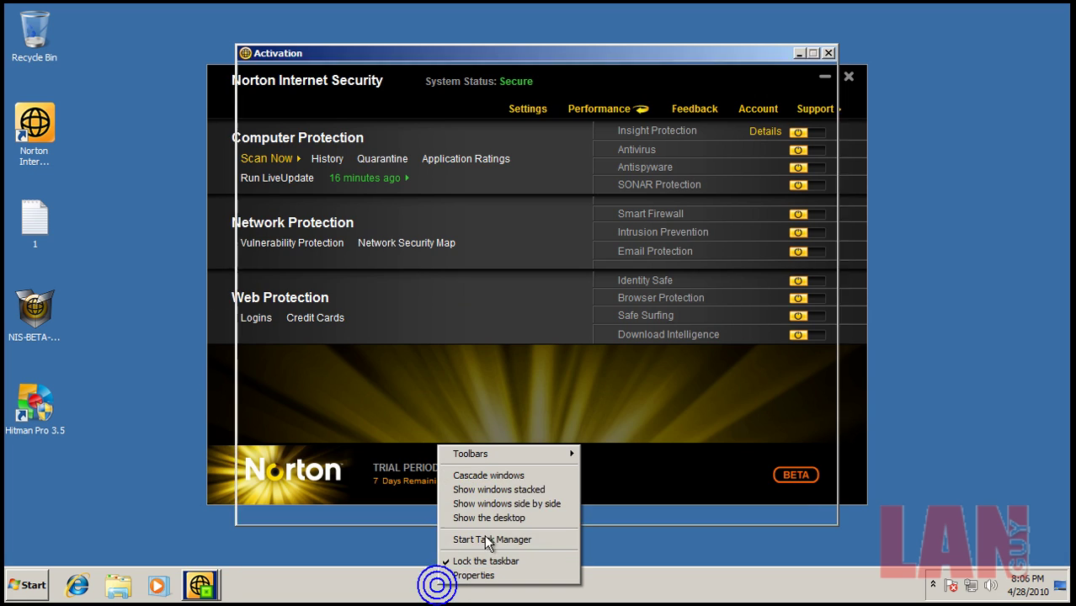
pyautogui.click(431, 579)
pyautogui.click(413, 273)
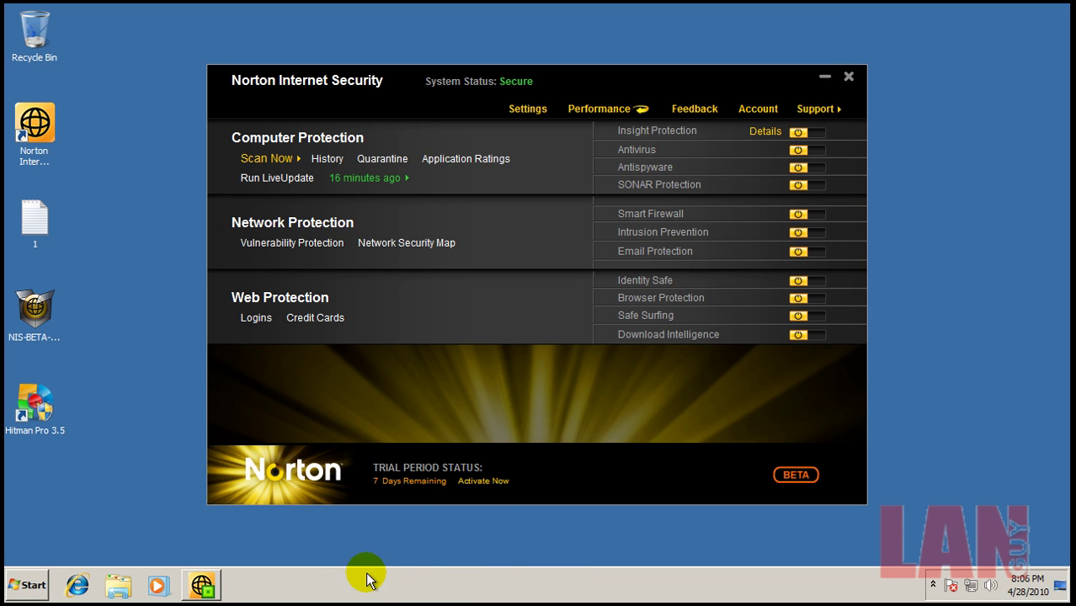
pyautogui.rightClick(365, 585)
pyautogui.click(398, 537)
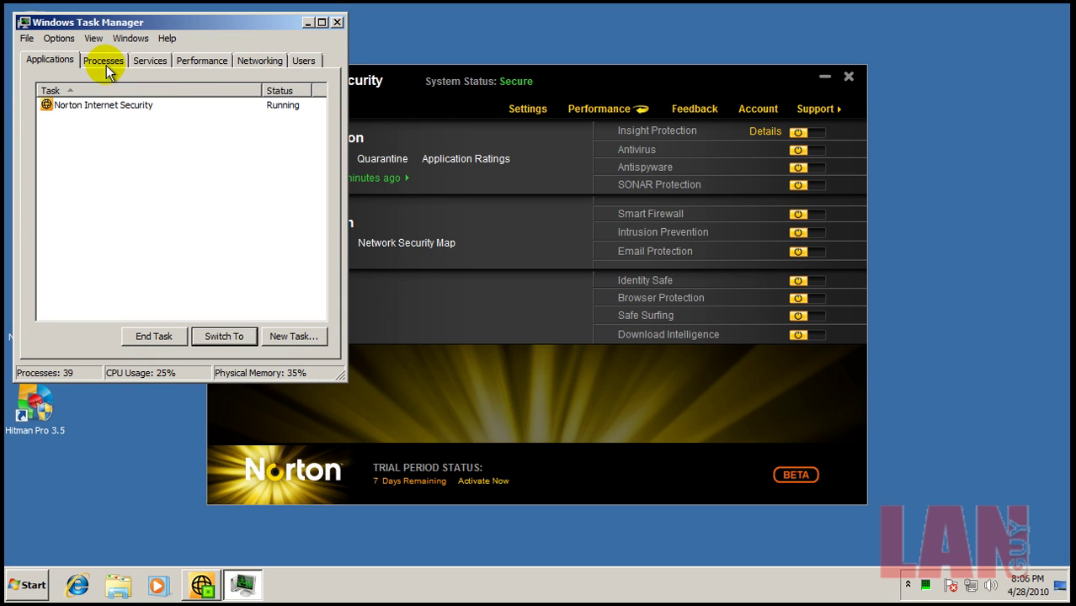
# - List processes from all users sorted by ascending description, with Task Manager enlarged and the Description column widened
pyautogui.click(104, 60)
pyautogui.click(172, 341)
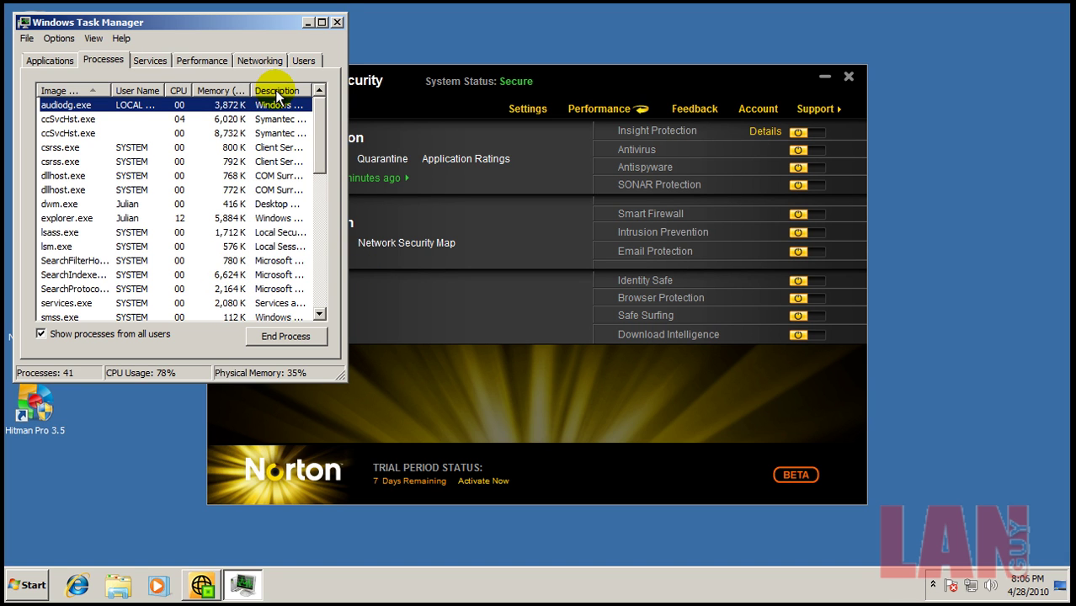
pyautogui.click(275, 91)
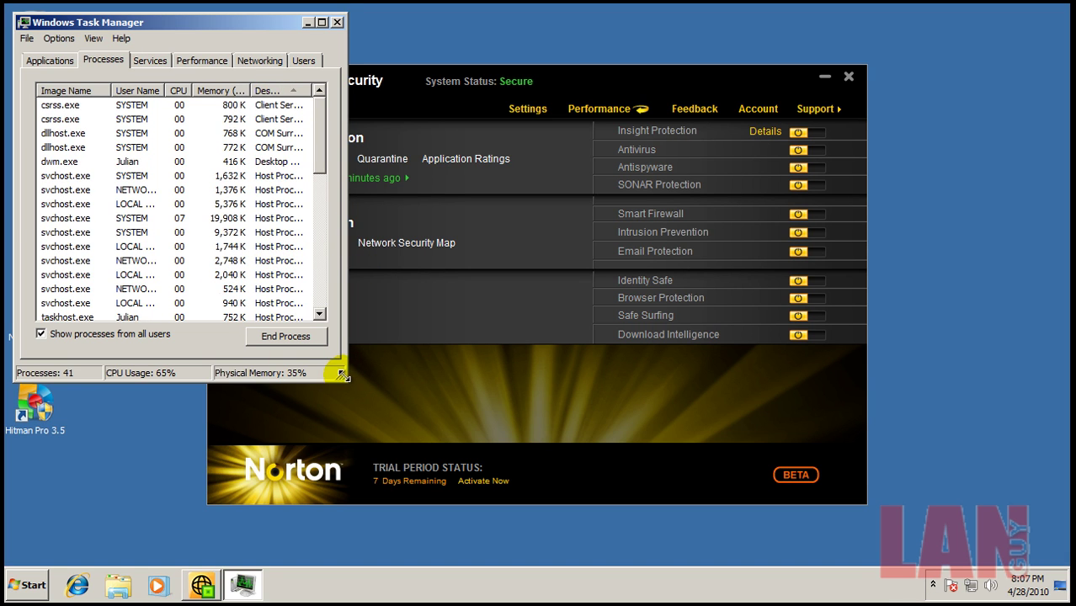
pyautogui.moveTo(352, 393); pyautogui.dragTo(444, 492)
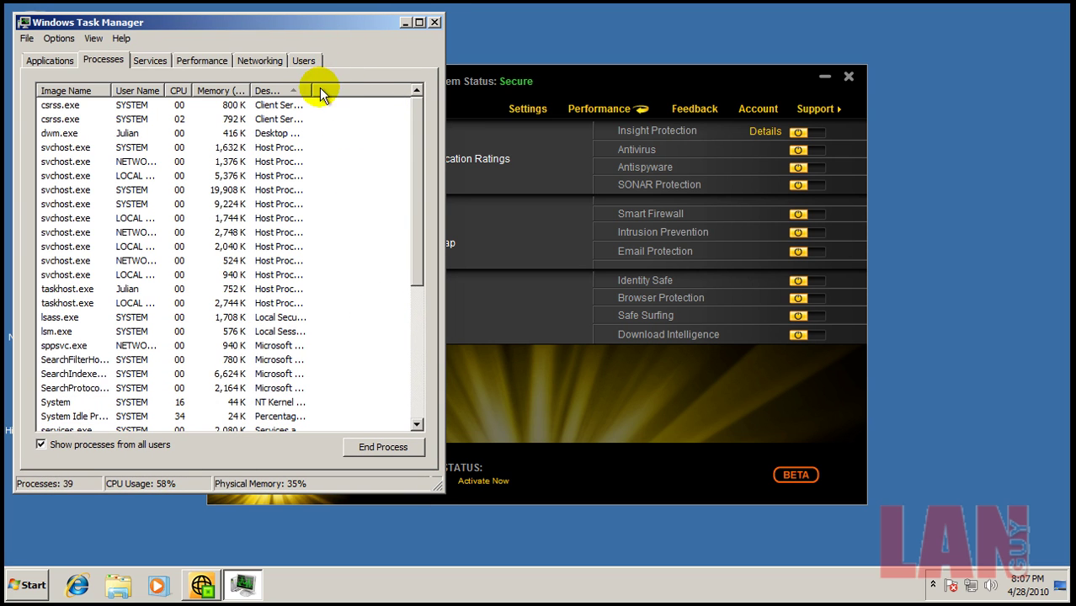
pyautogui.moveTo(342, 90); pyautogui.dragTo(393, 88)
pyautogui.click(337, 90)
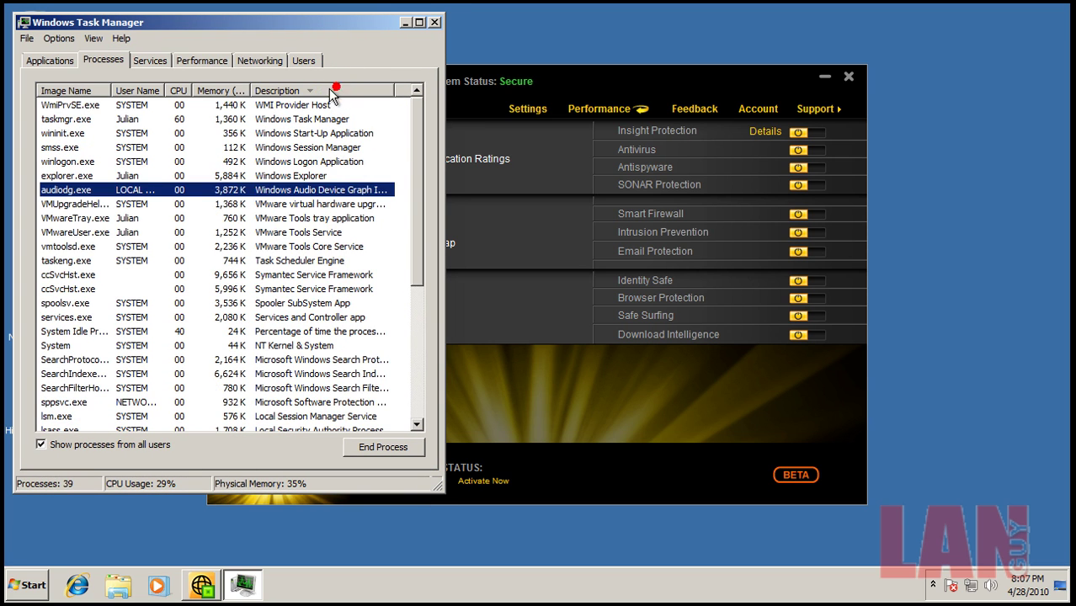
pyautogui.click(321, 90)
# - Check the memory use of the ccSvcHst.exe processes, including with the Norton window closed, and close Task Manager
pyautogui.moveTo(416, 139); pyautogui.dragTo(411, 247)
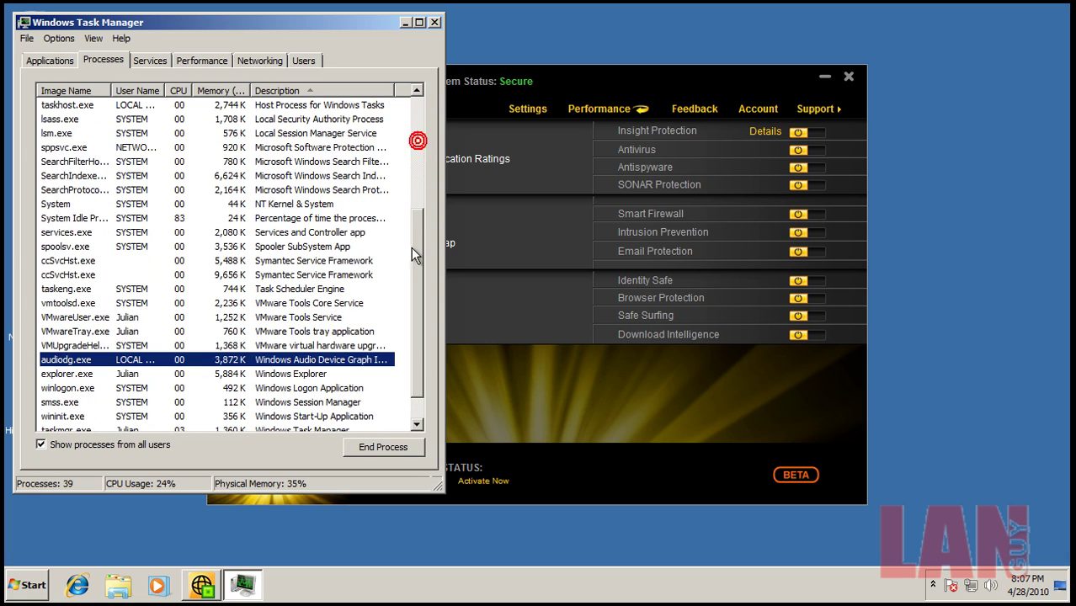
pyautogui.click(370, 275)
pyautogui.click(358, 289)
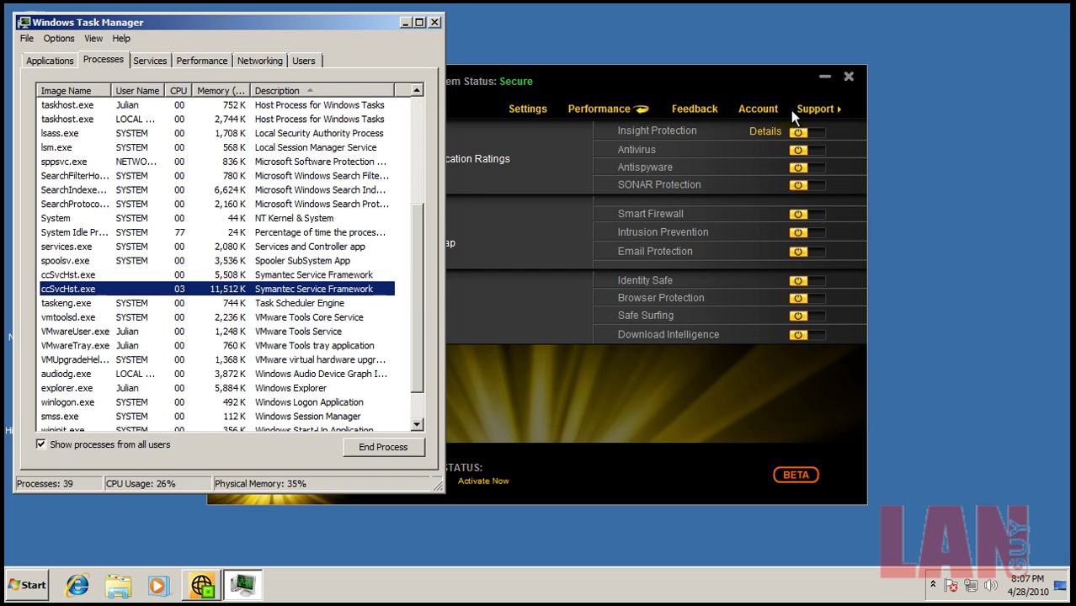
pyautogui.click(850, 82)
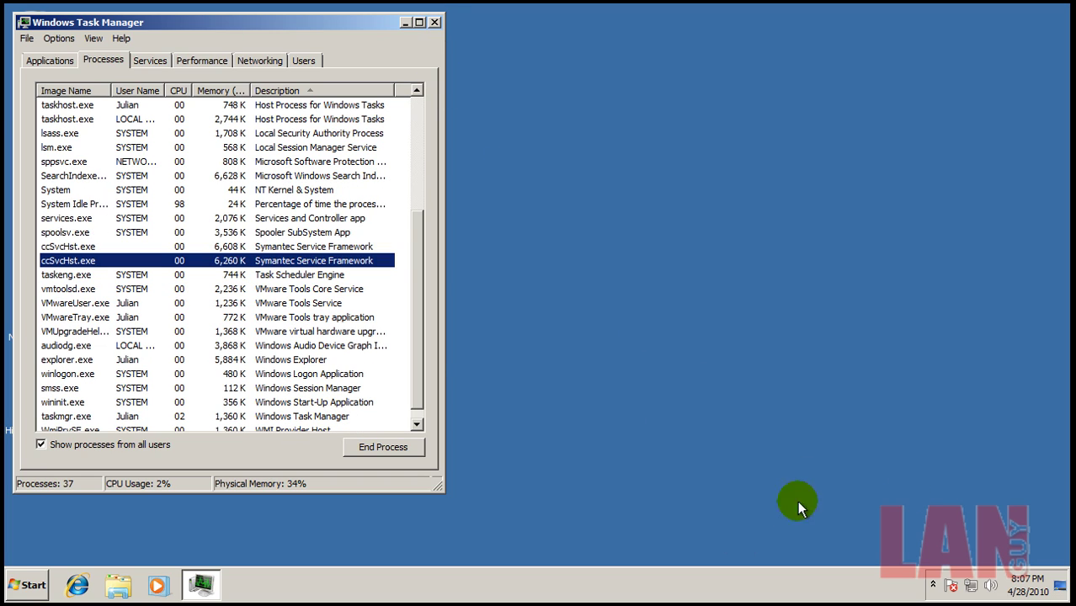
pyautogui.click(435, 24)
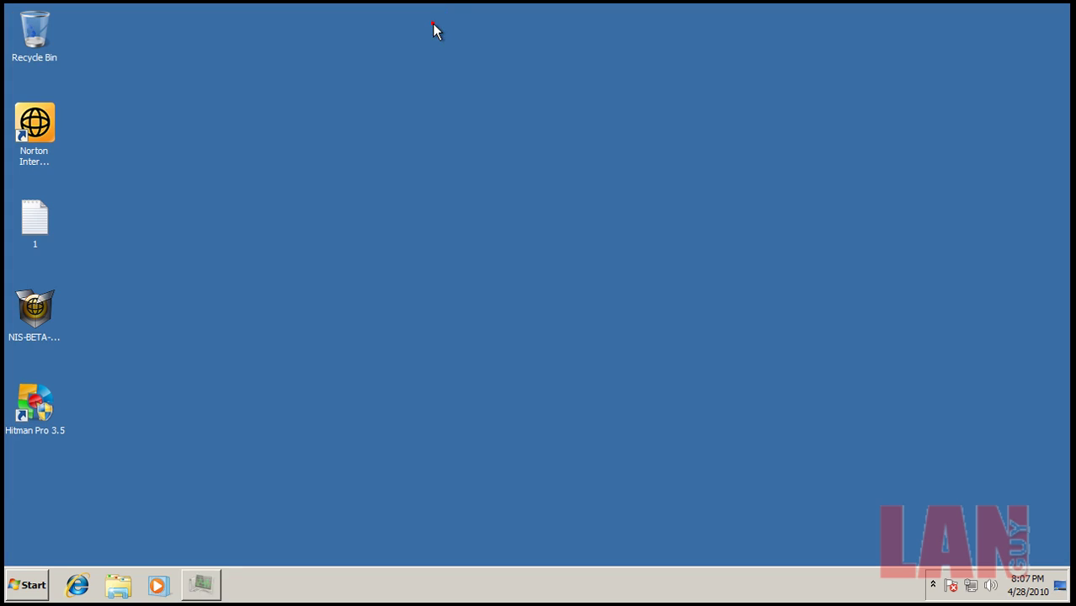
# - Reopen Norton Internet Security with activation postponed, review its protection status, and close the window
pyautogui.click(932, 587)
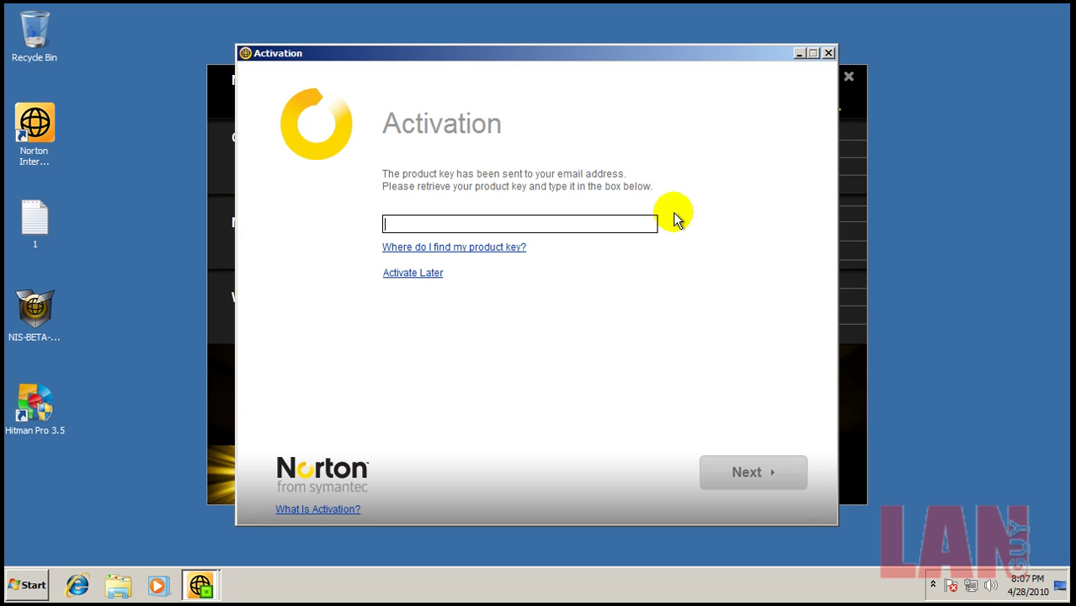
pyautogui.click(432, 272)
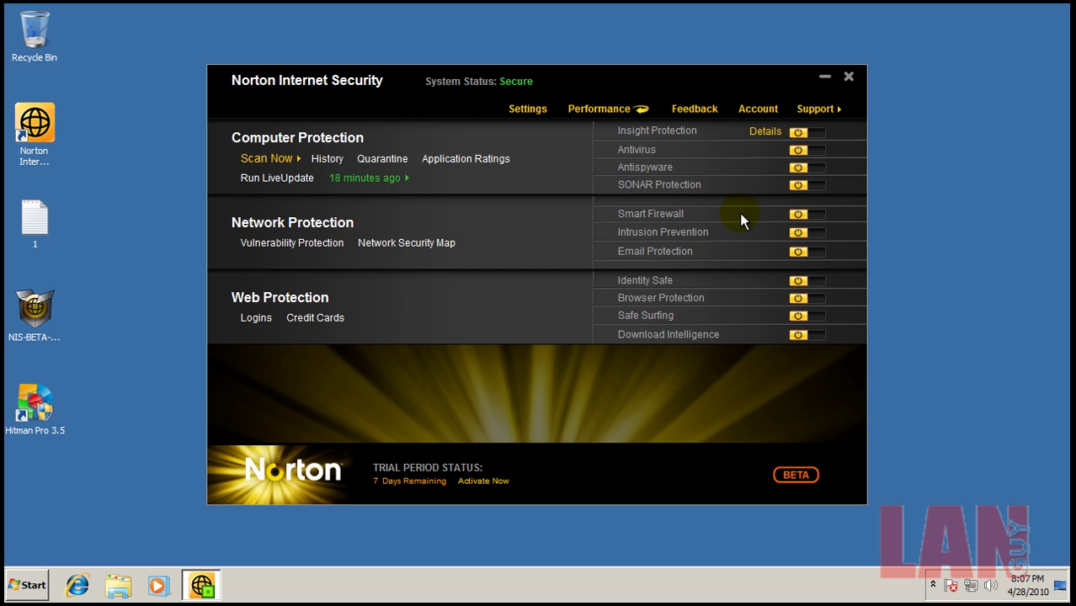
pyautogui.moveTo(615, 216)
pyautogui.click(850, 79)
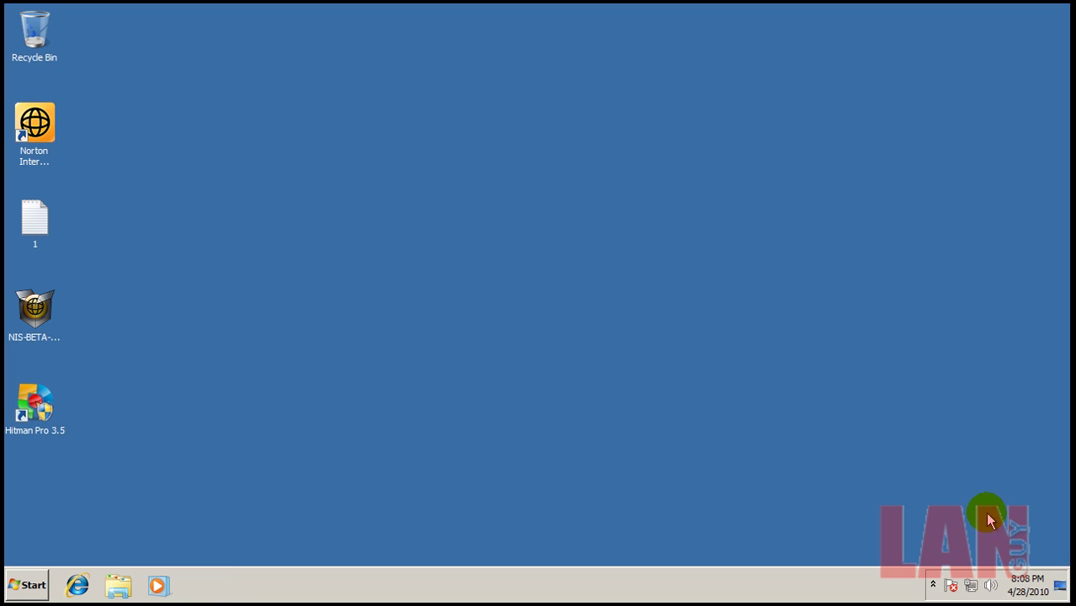
pyautogui.moveTo(1027, 584)
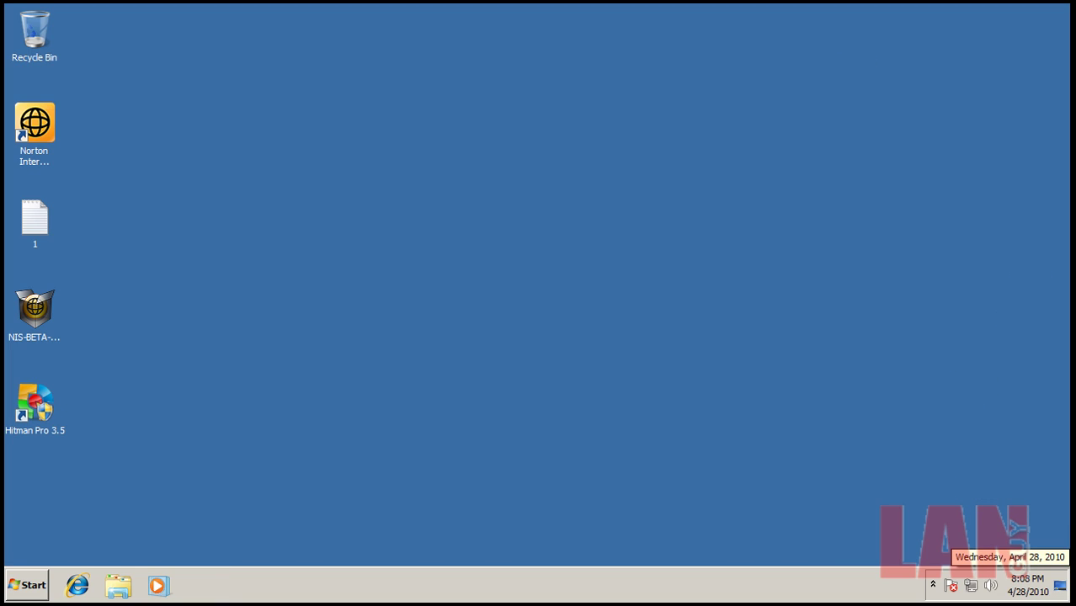